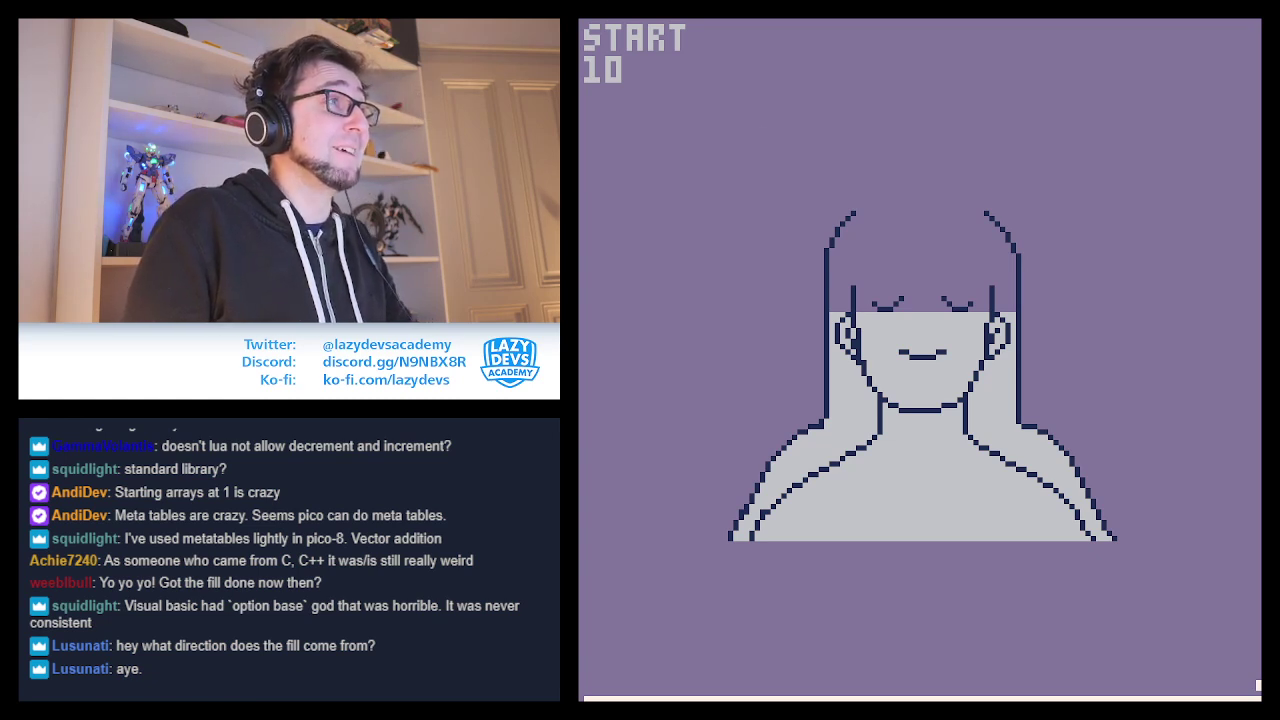
# - Open Paint with a blank canvas and enlarge its window
pyautogui.hotkey('ctrl', 's')
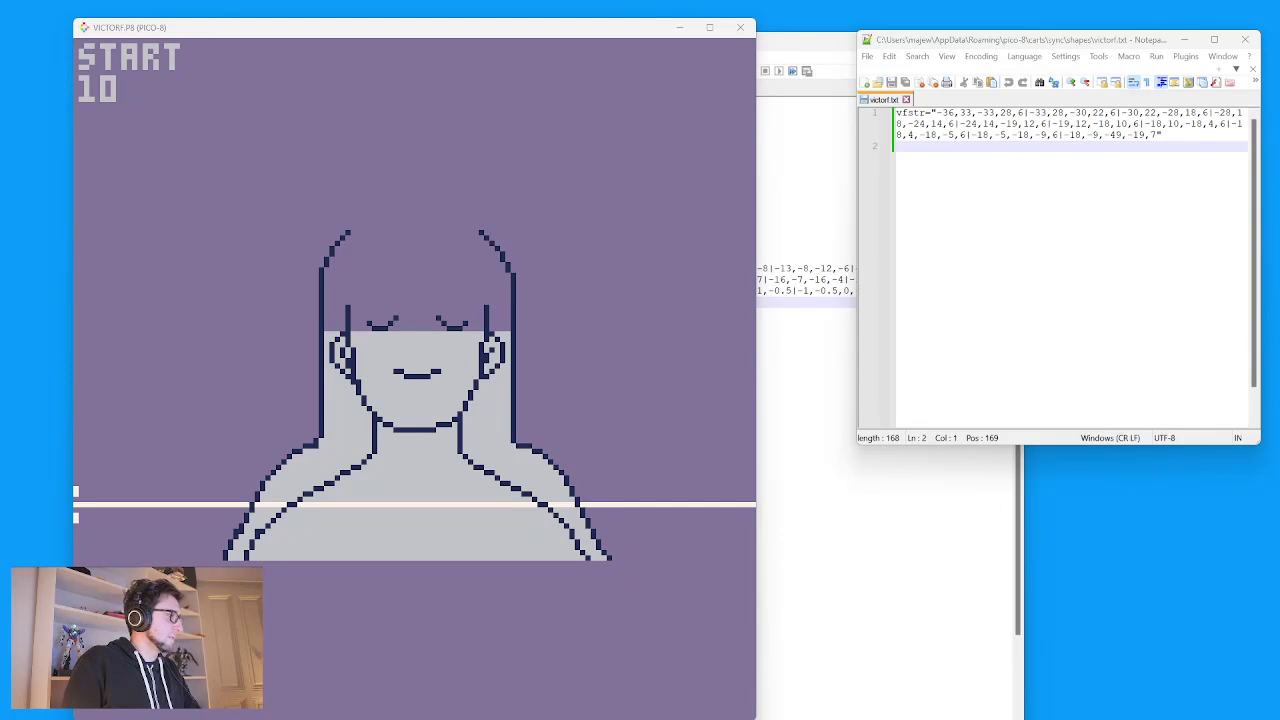
pyautogui.press('super')
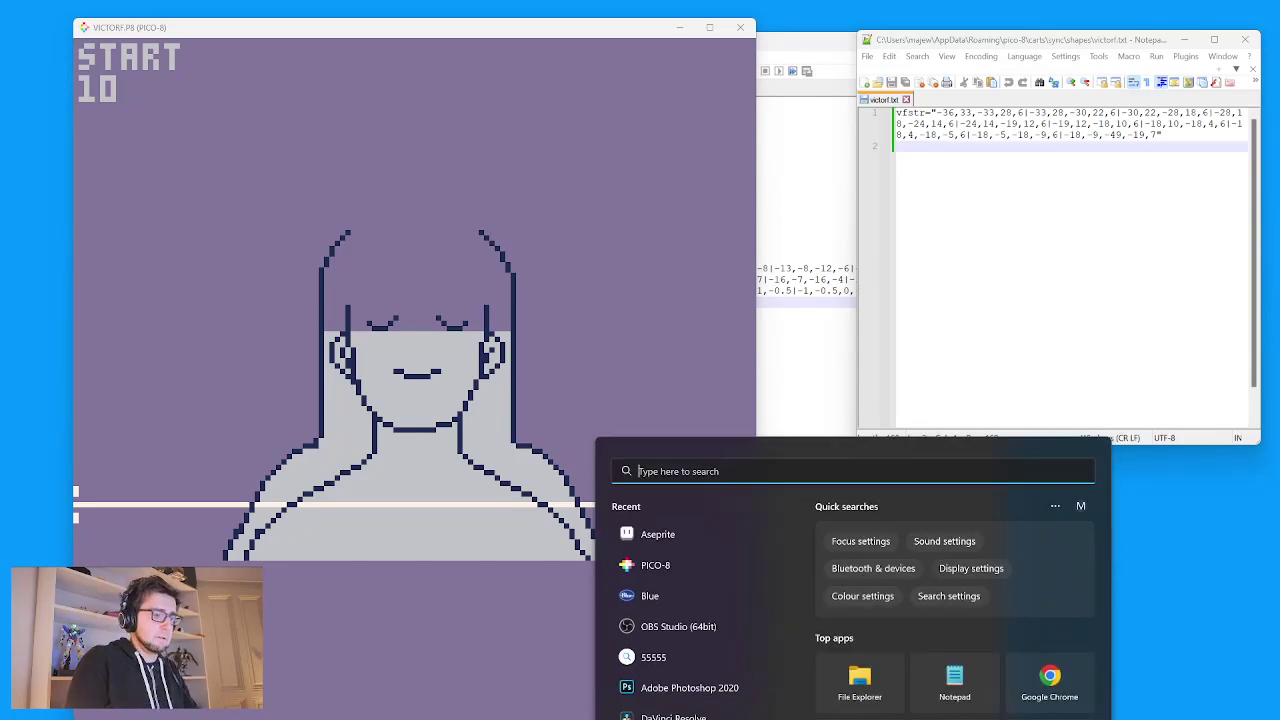
pyautogui.write('pa')
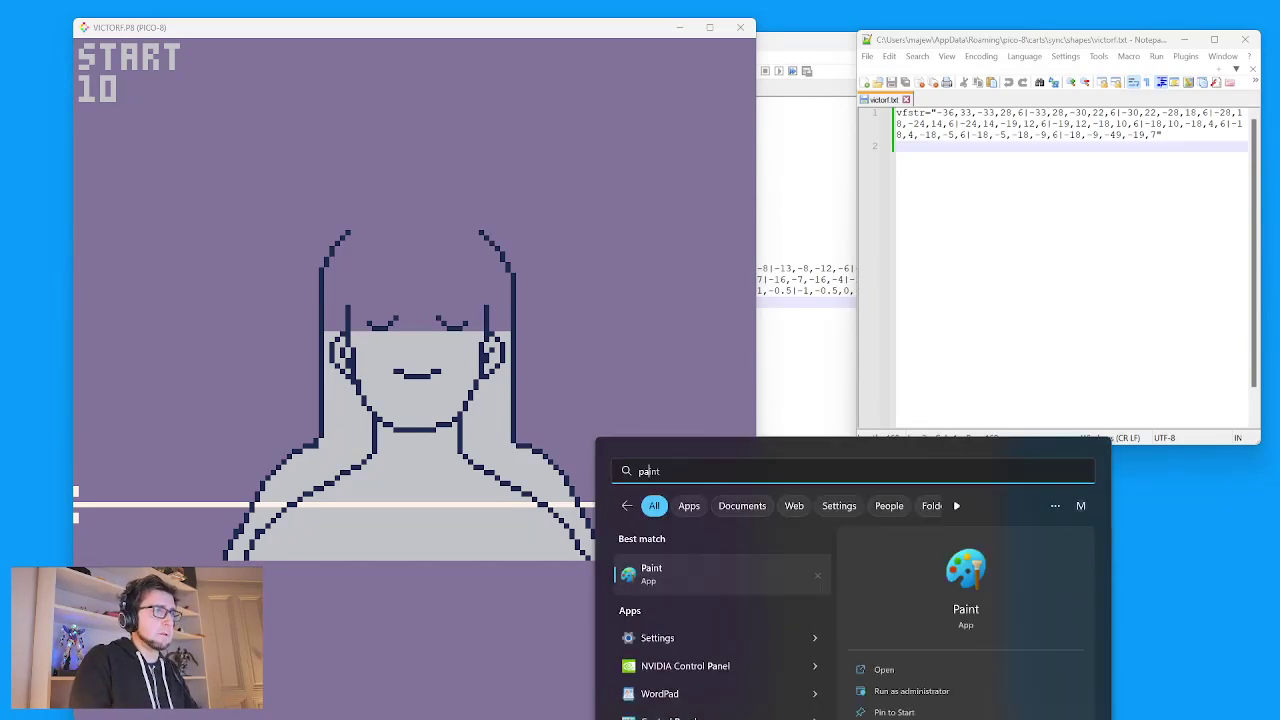
pyautogui.write('int')
pyautogui.press('Return')
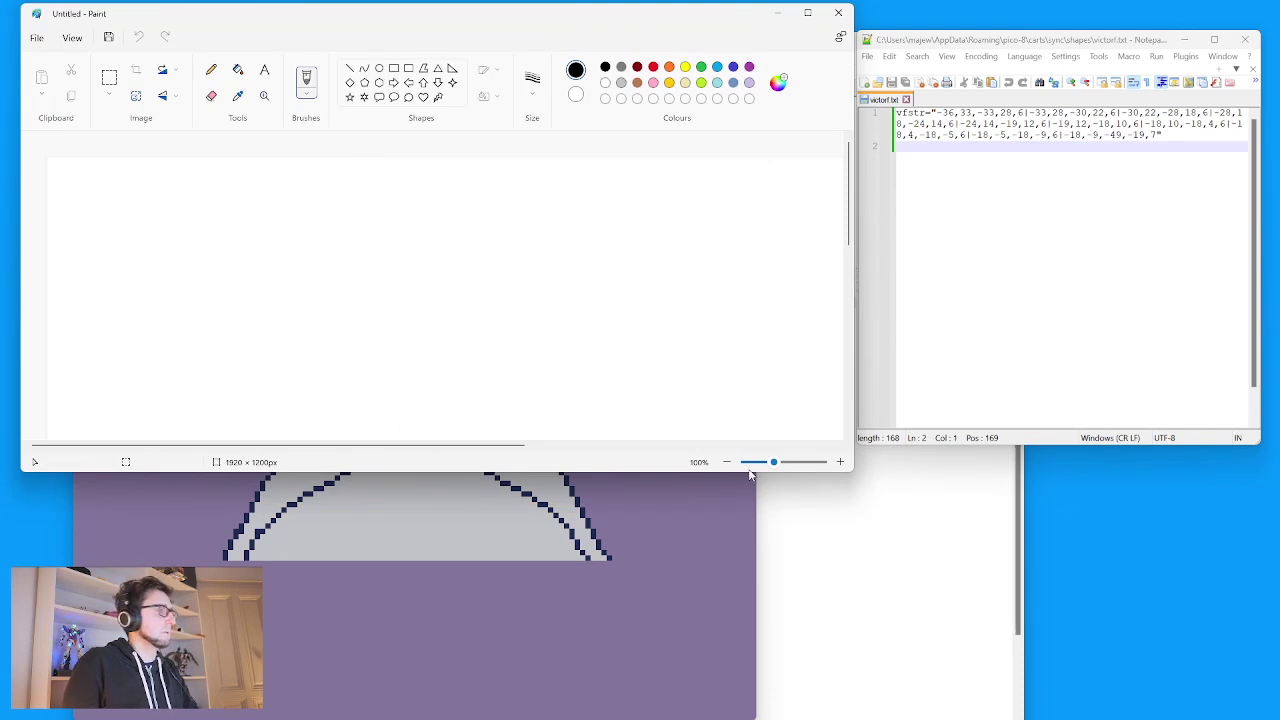
pyautogui.moveTo(850, 472)
pyautogui.mouseDown()
pyautogui.moveTo(843, 618)
pyautogui.moveTo(868, 671)
pyautogui.mouseUp()
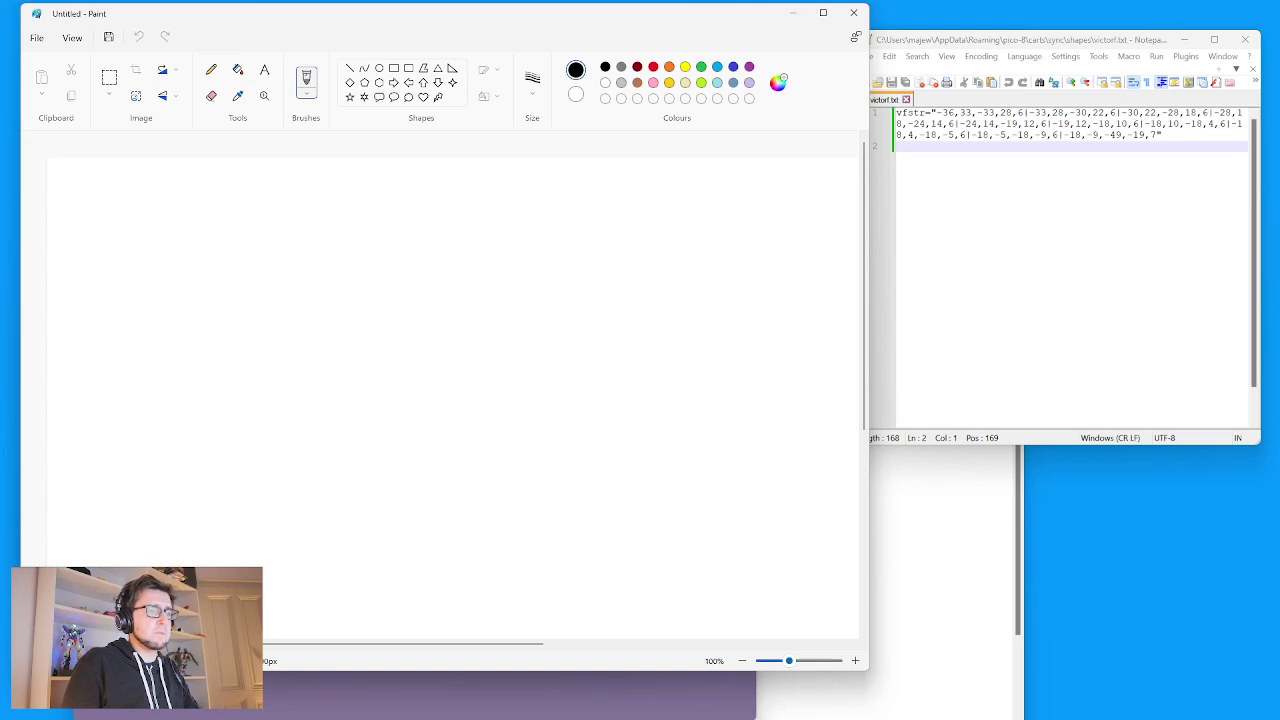
# - Show startscreen.aseprite in Aseprite, place its window beside Paint as a reference, and return to Paint
pyautogui.hotkey('alt', 'Tab')
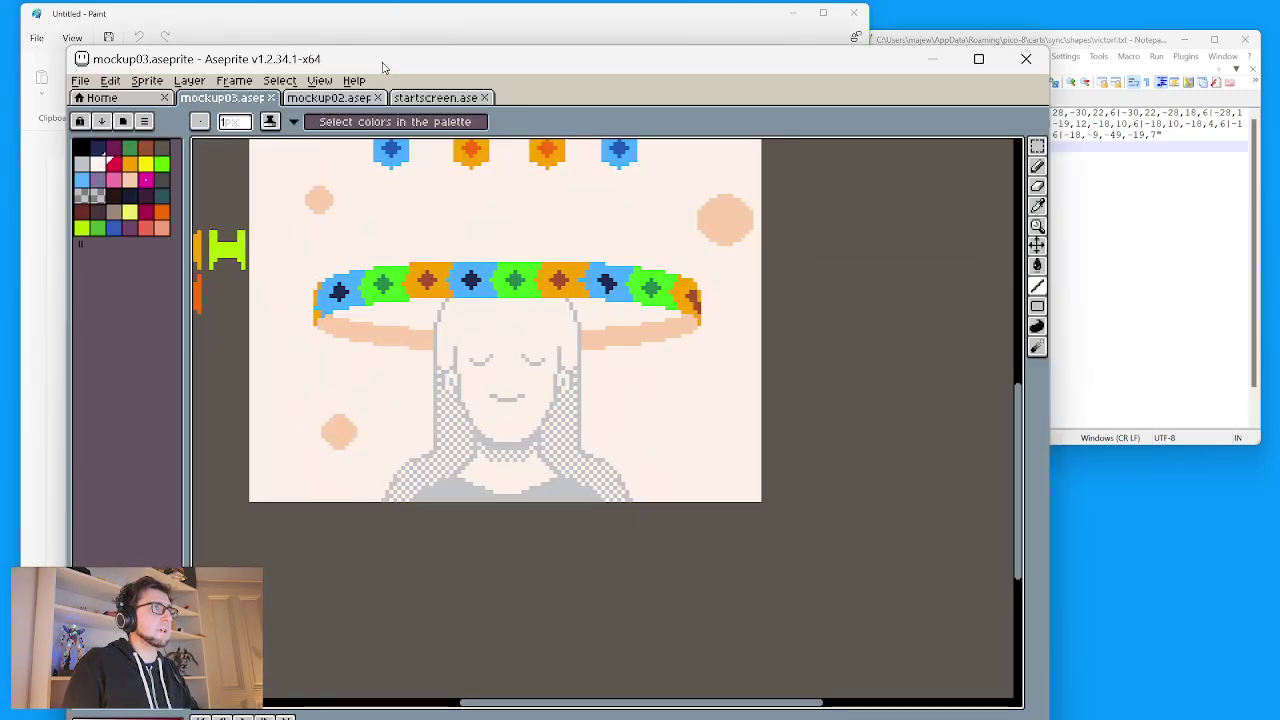
pyautogui.click(338, 98)
pyautogui.click(448, 98)
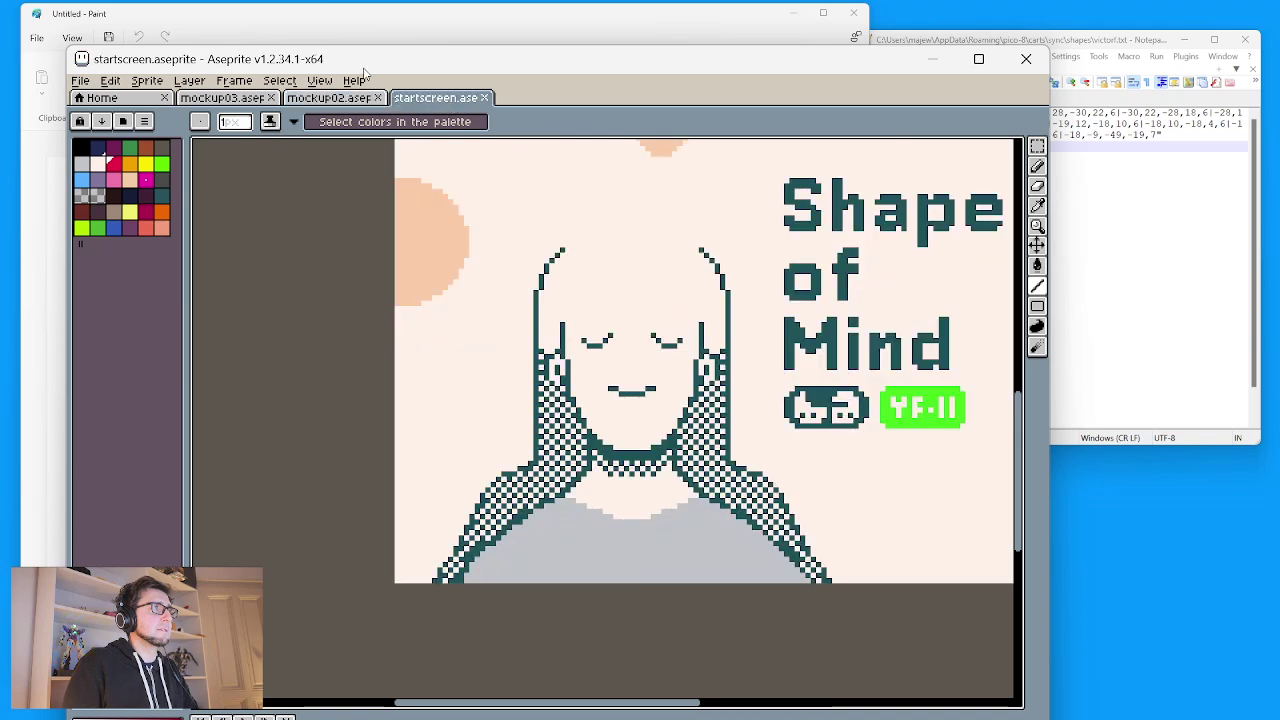
pyautogui.moveTo(365, 72); pyautogui.dragTo(806, 32)
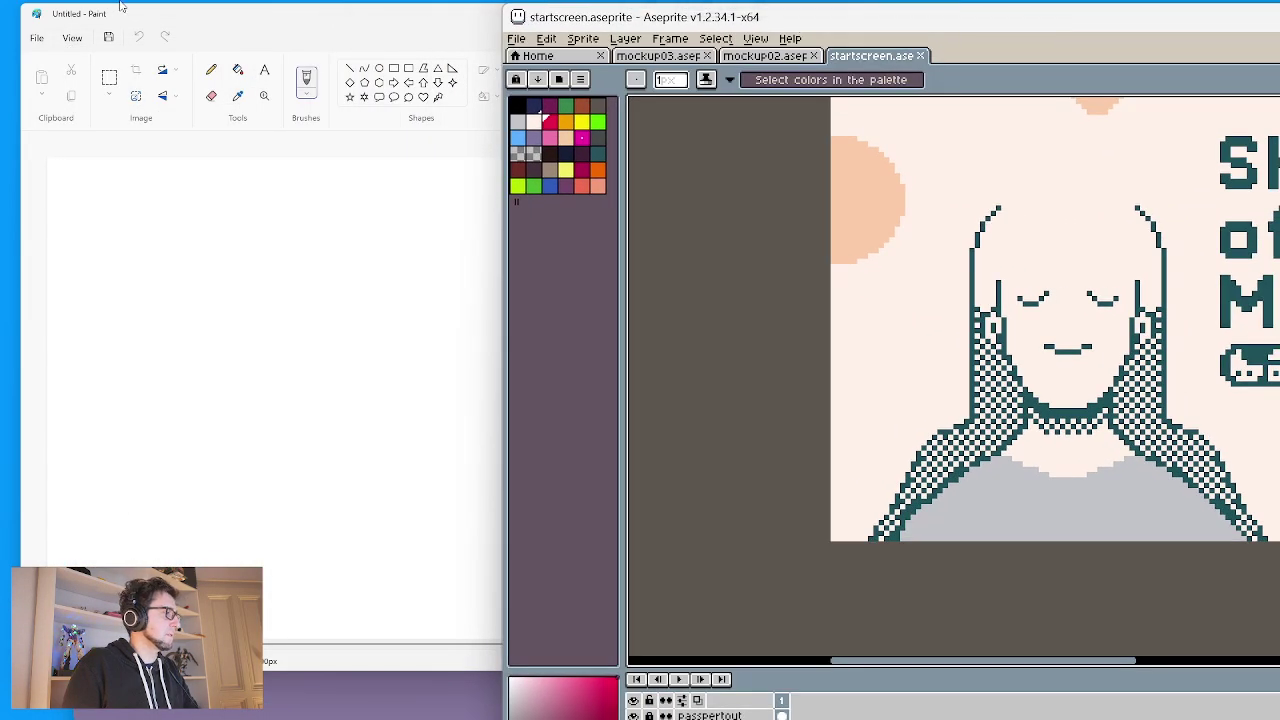
pyautogui.click(190, 14)
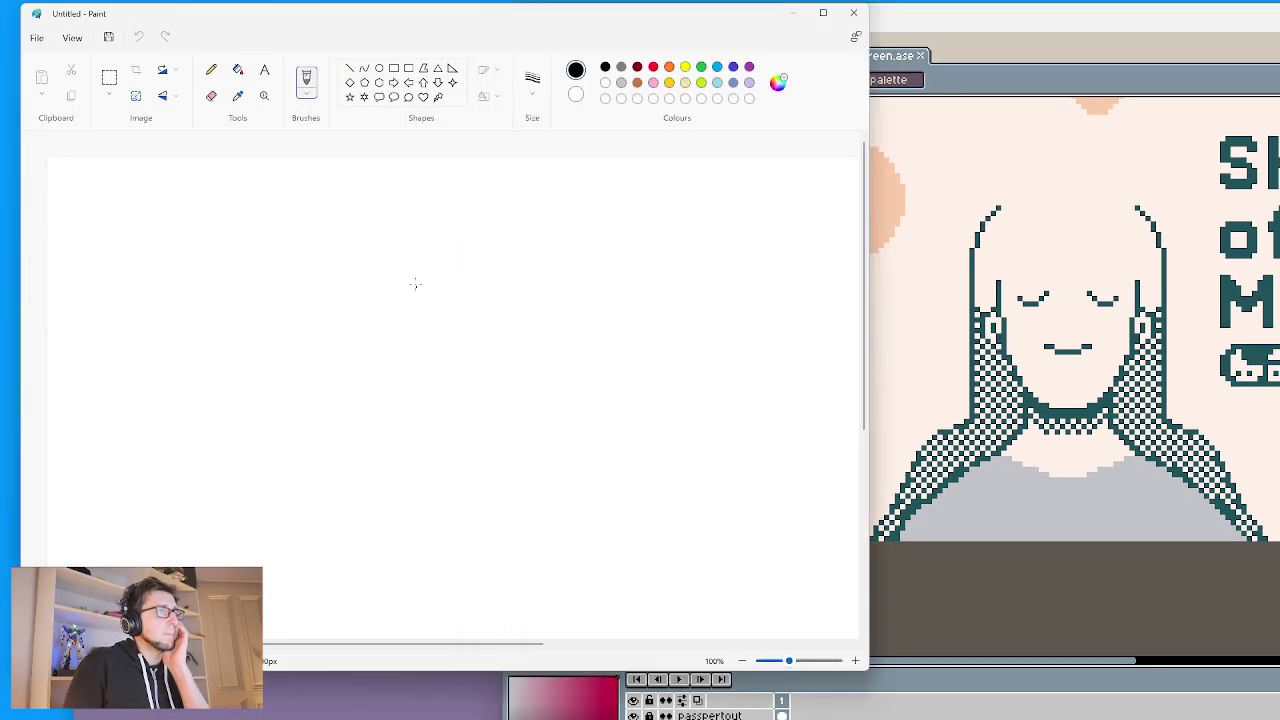
# - With a thicker brush, sketch a hatched black hair-and-shoulders silhouette and a hatched light-grey mound to its right
pyautogui.click(532, 80)
pyautogui.click(531, 206)
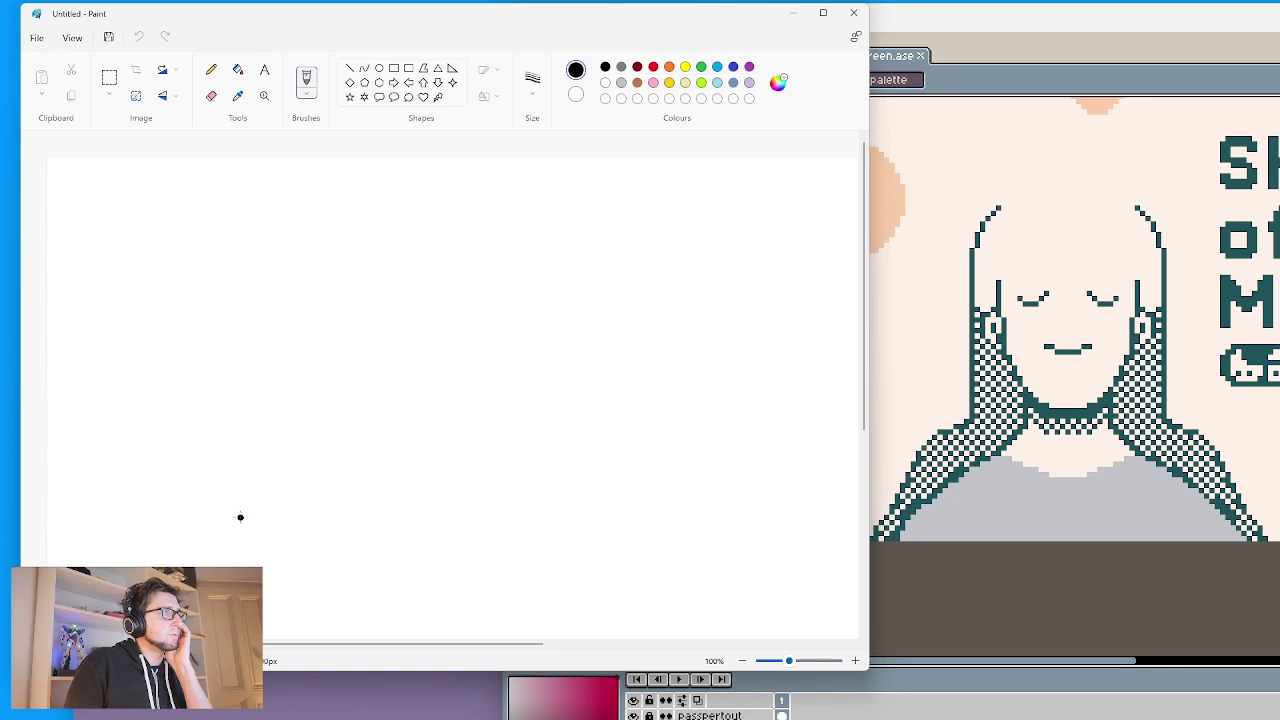
pyautogui.moveTo(240, 517)
pyautogui.mouseDown()
pyautogui.moveTo(253, 469)
pyautogui.moveTo(286, 454)
pyautogui.moveTo(306, 396)
pyautogui.moveTo(388, 396)
pyautogui.moveTo(391, 449)
pyautogui.moveTo(423, 469)
pyautogui.moveTo(424, 515)
pyautogui.mouseUp()
pyautogui.moveTo(318, 404)
pyautogui.mouseDown()
pyautogui.moveTo(304, 446)
pyautogui.moveTo(363, 420)
pyautogui.moveTo(295, 469)
pyautogui.moveTo(304, 485)
pyautogui.moveTo(363, 480)
pyautogui.moveTo(374, 492)
pyautogui.moveTo(233, 520)
pyautogui.moveTo(413, 520)
pyautogui.mouseUp()
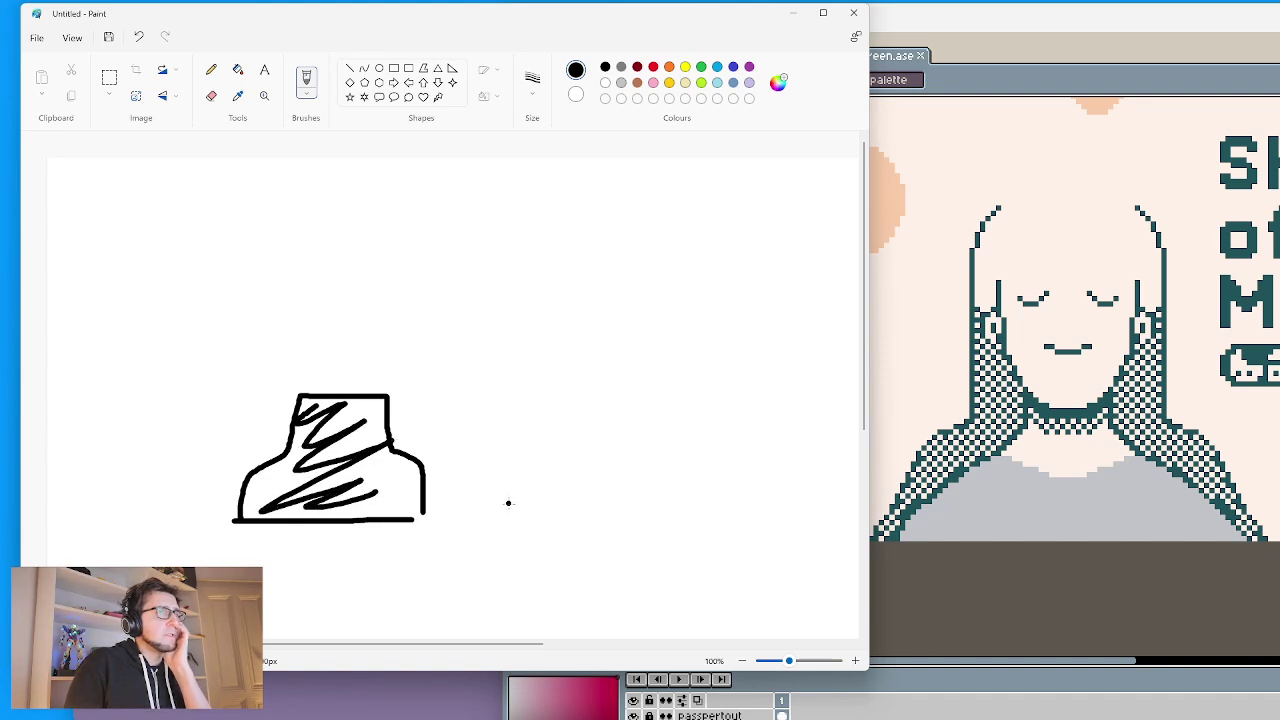
pyautogui.click(621, 84)
pyautogui.moveTo(611, 506)
pyautogui.mouseDown()
pyautogui.moveTo(652, 463)
pyautogui.moveTo(716, 461)
pyautogui.moveTo(758, 510)
pyautogui.moveTo(612, 511)
pyautogui.moveTo(642, 476)
pyautogui.moveTo(626, 482)
pyautogui.moveTo(671, 453)
pyautogui.moveTo(665, 497)
pyautogui.moveTo(745, 500)
pyautogui.mouseUp()
# - Select the black silhouette and move it toward the canvas's left edge, leaving free space before the grey mound
pyautogui.click(109, 77)
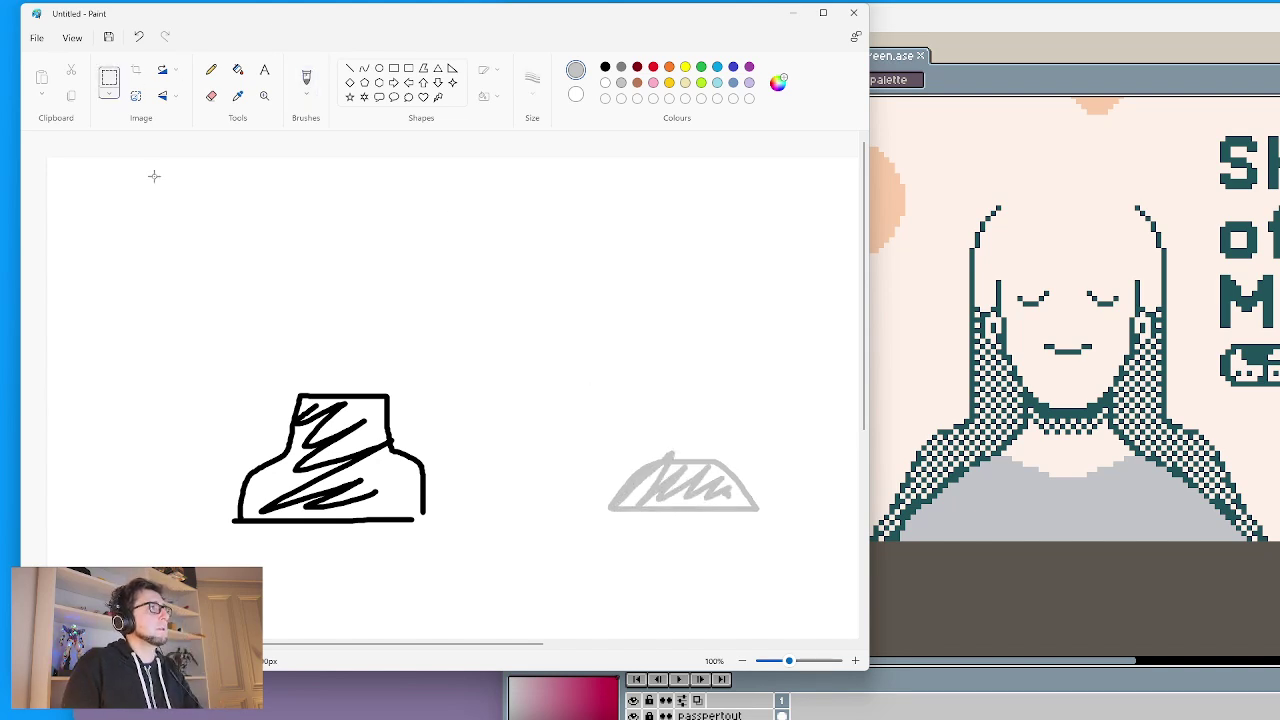
pyautogui.moveTo(183, 360); pyautogui.dragTo(521, 620)
pyautogui.moveTo(394, 494); pyautogui.dragTo(266, 491)
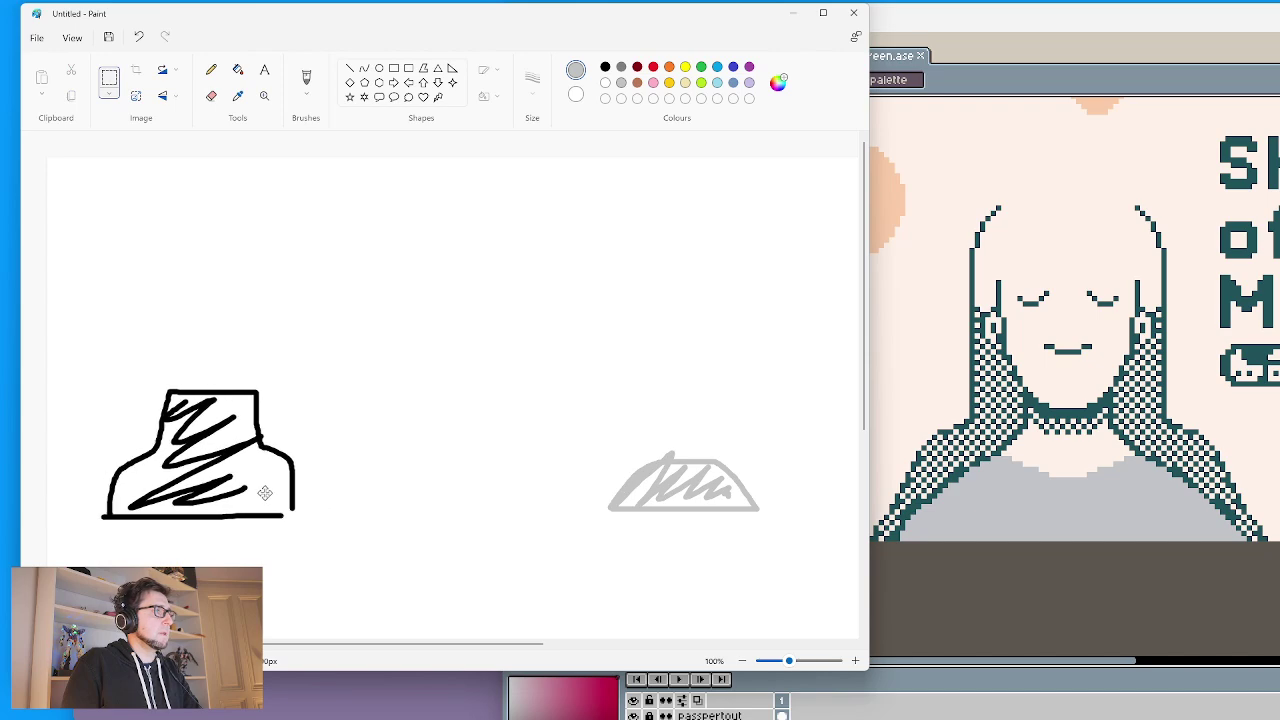
pyautogui.click(556, 551)
# - Examine the animations day7.gif and day6.gif in the Desktop progress folder, and close the folder
pyautogui.press('super+e')
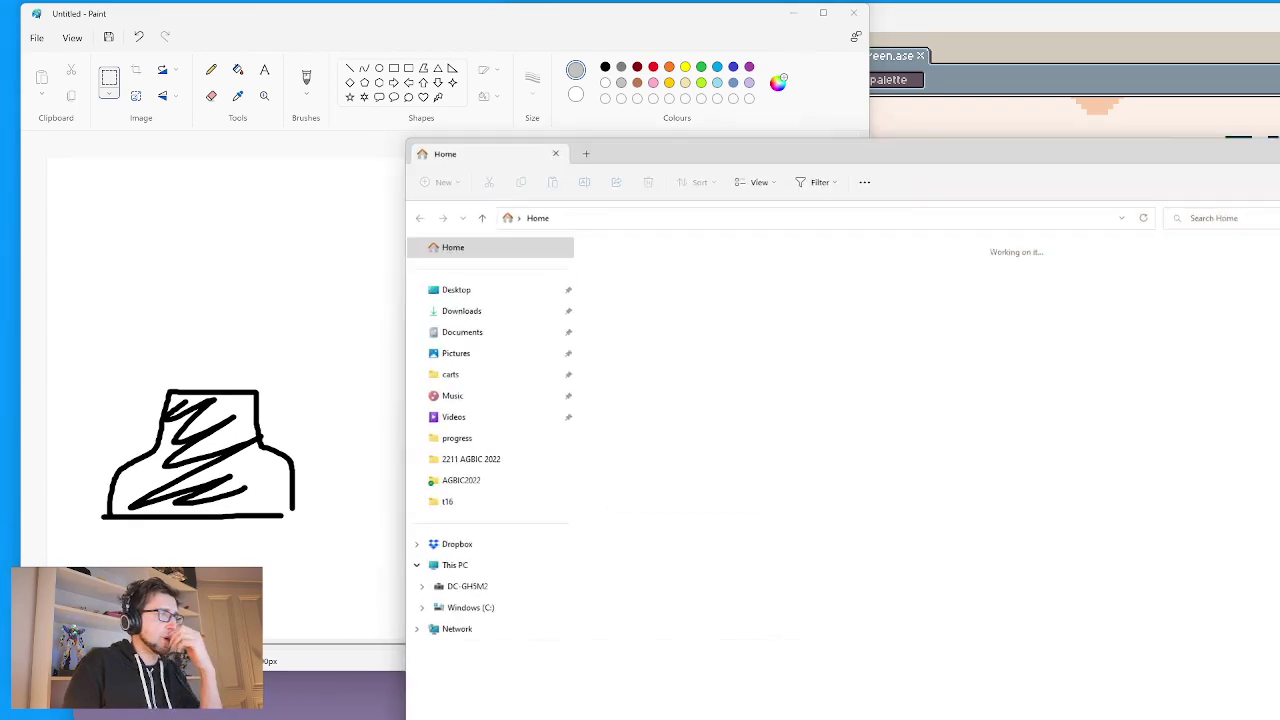
pyautogui.click(489, 292)
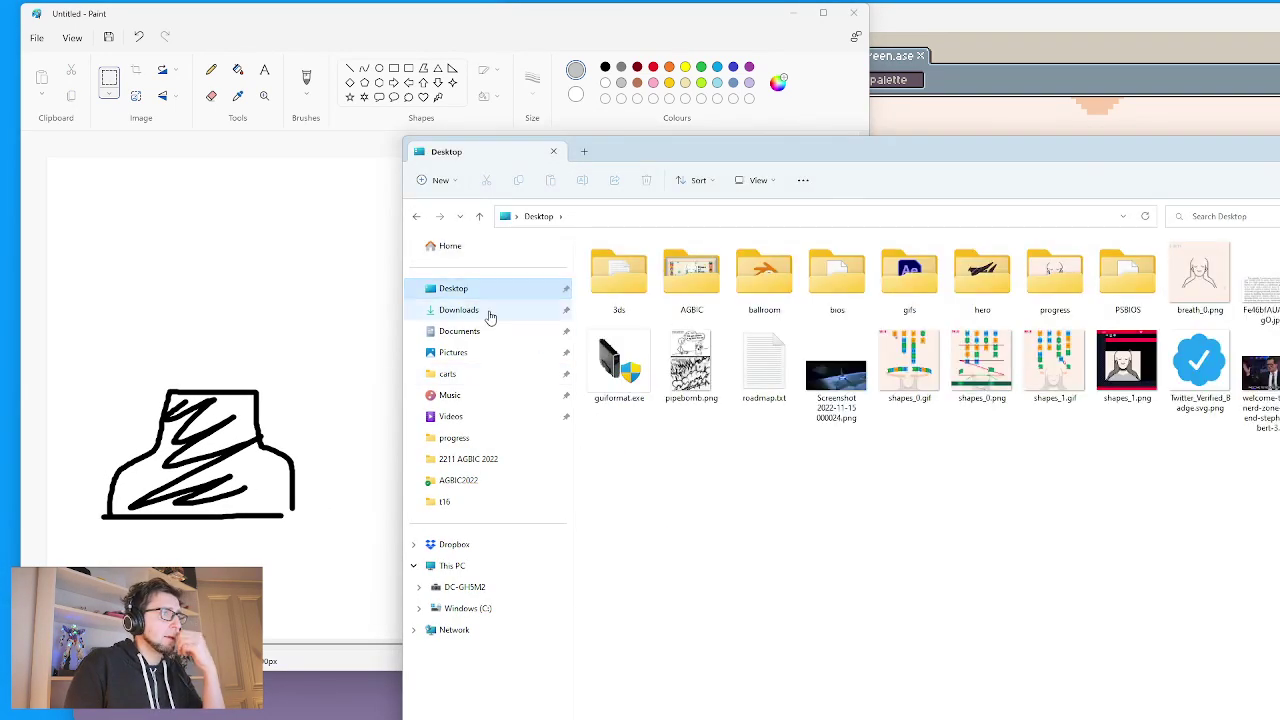
pyautogui.click(1048, 370)
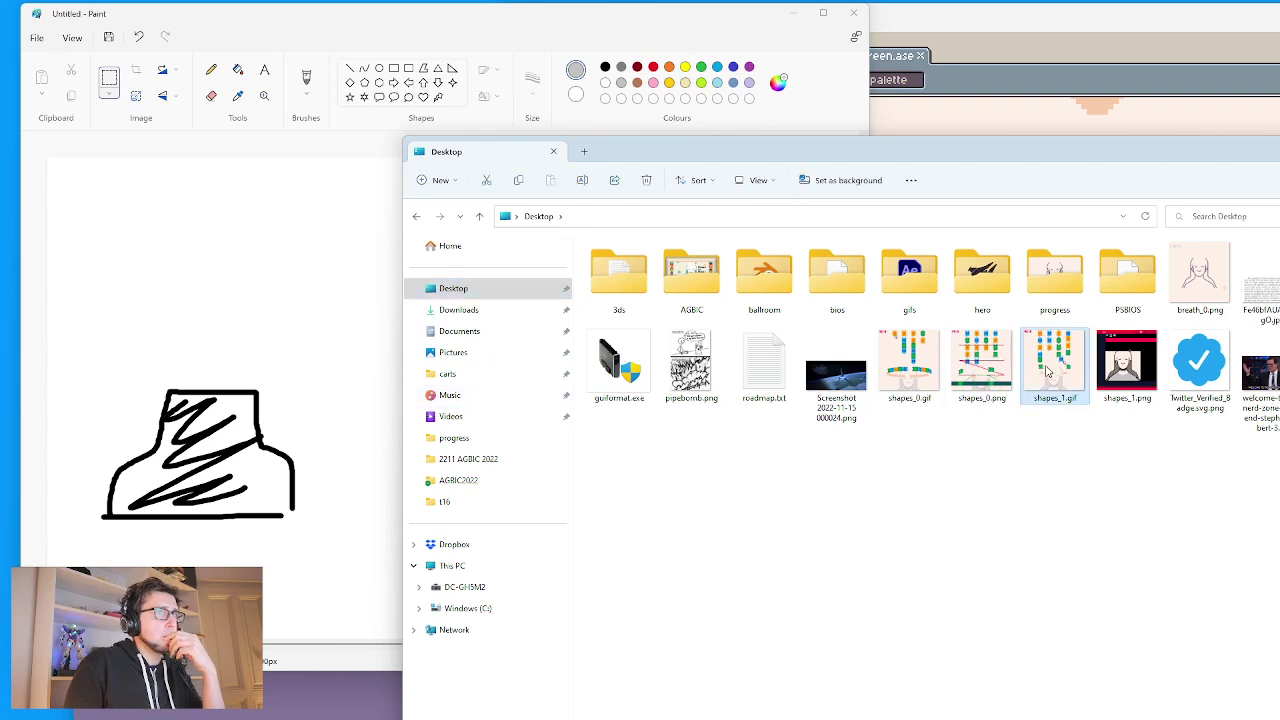
pyautogui.doubleClick(1065, 292)
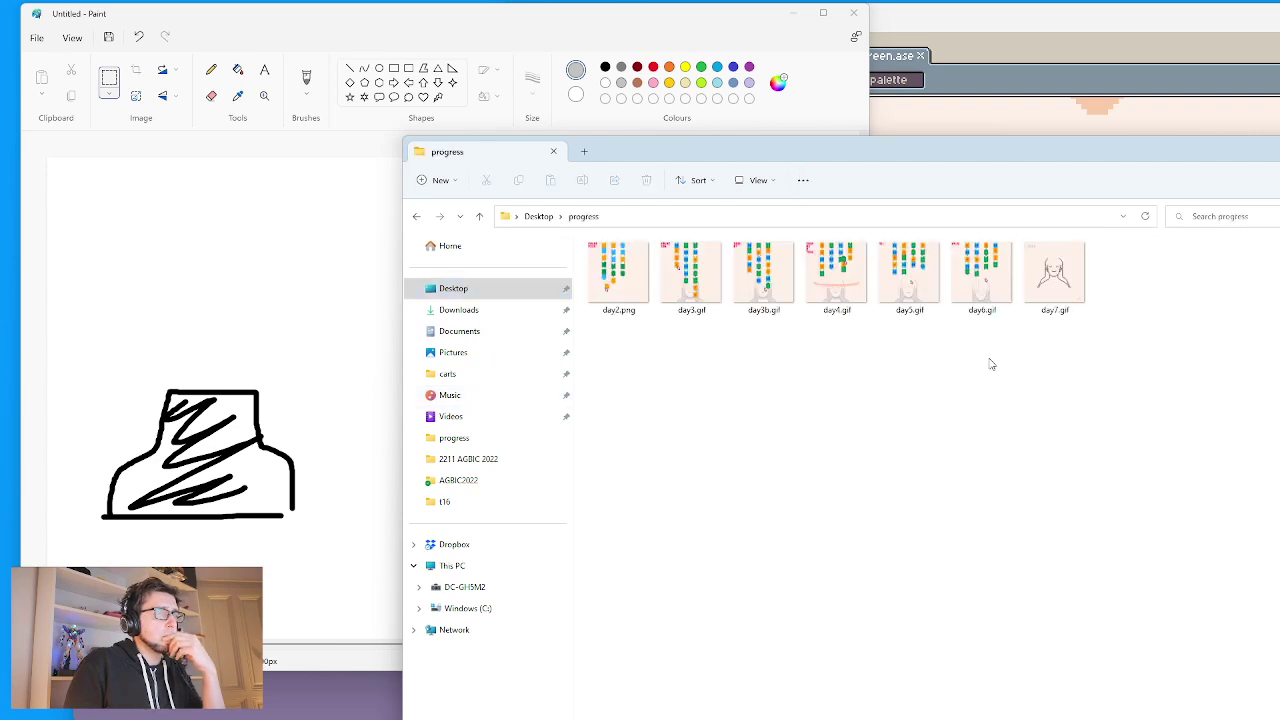
pyautogui.doubleClick(1053, 295)
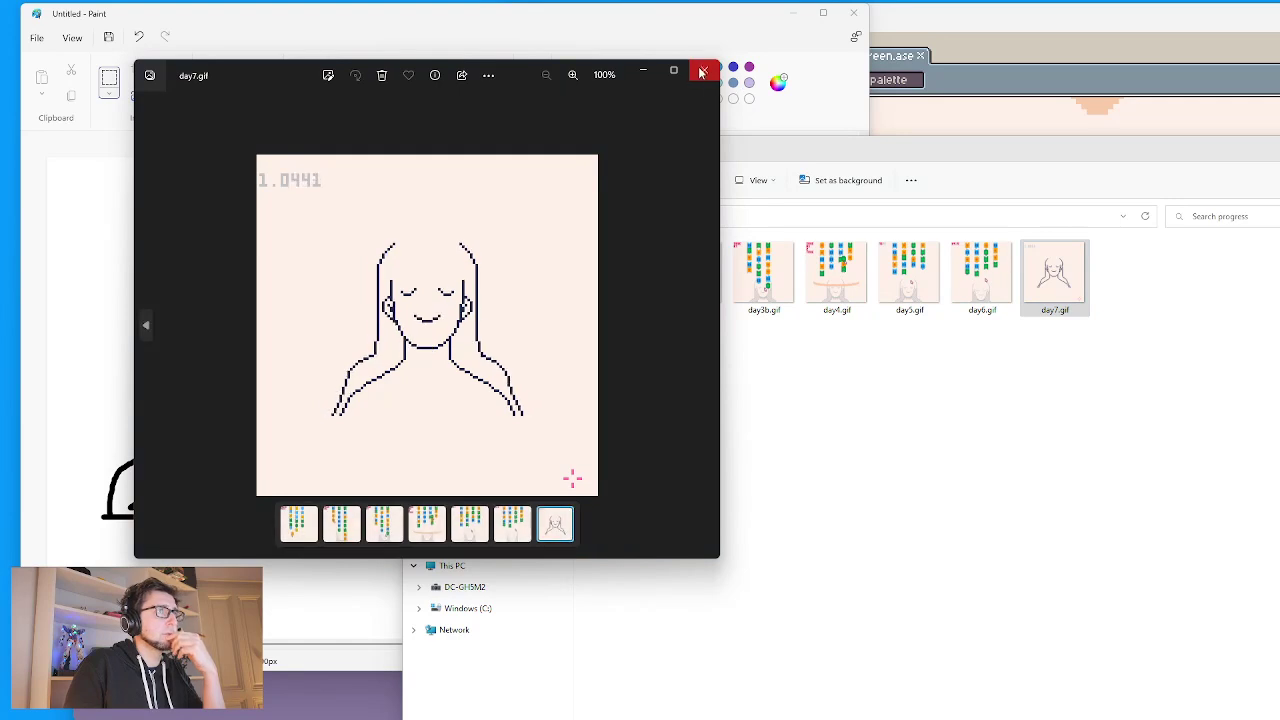
pyautogui.press('Escape')
pyautogui.click(970, 272)
pyautogui.doubleClick(970, 272)
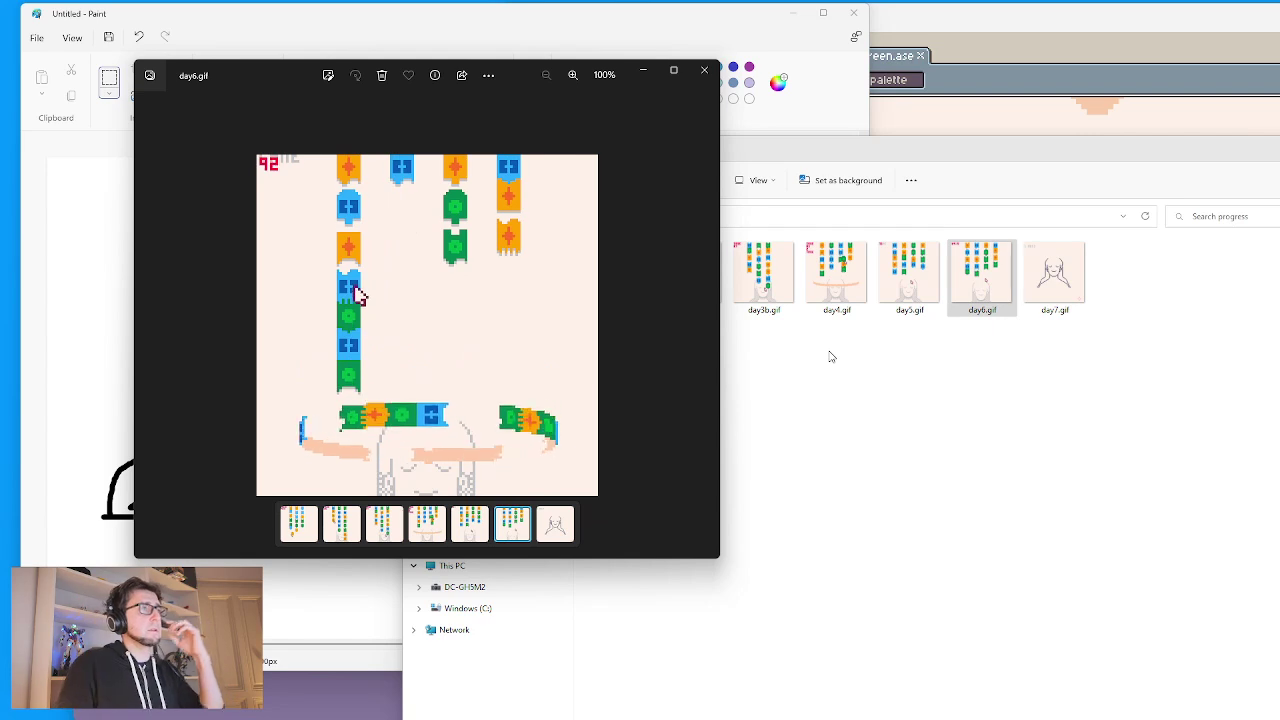
pyautogui.click(704, 70)
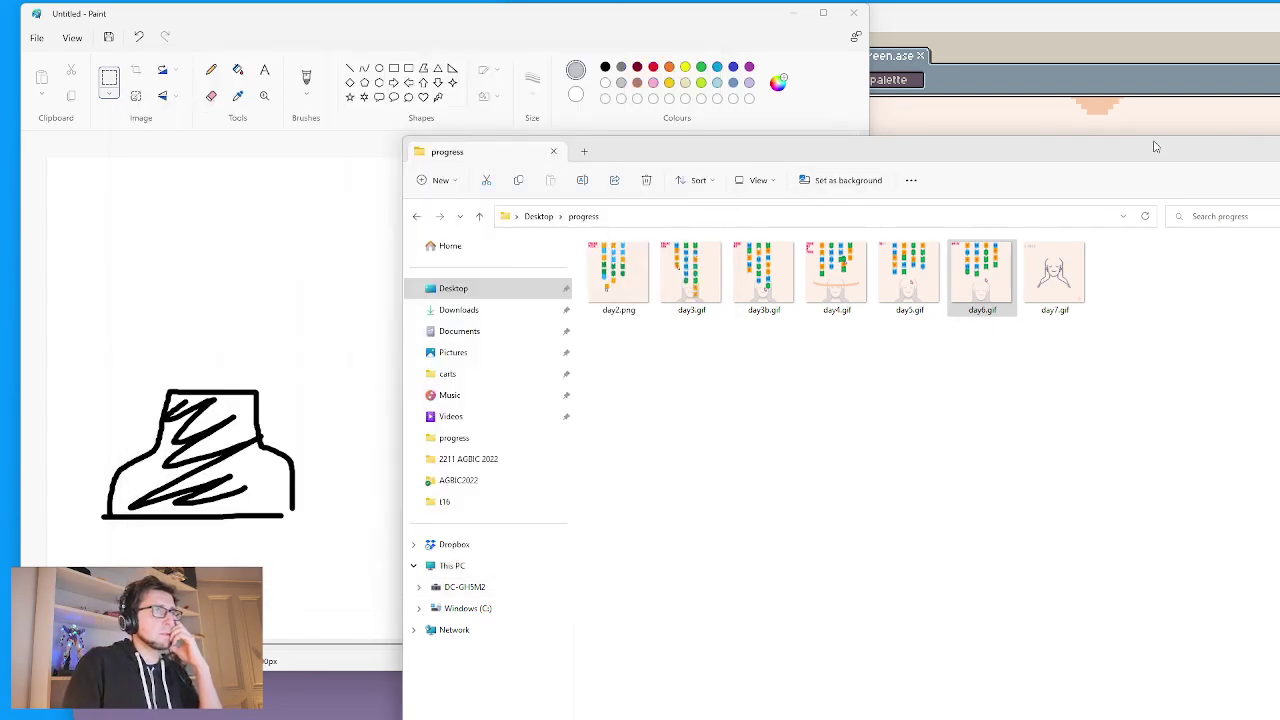
pyautogui.hotkey('ctrl', 'w')
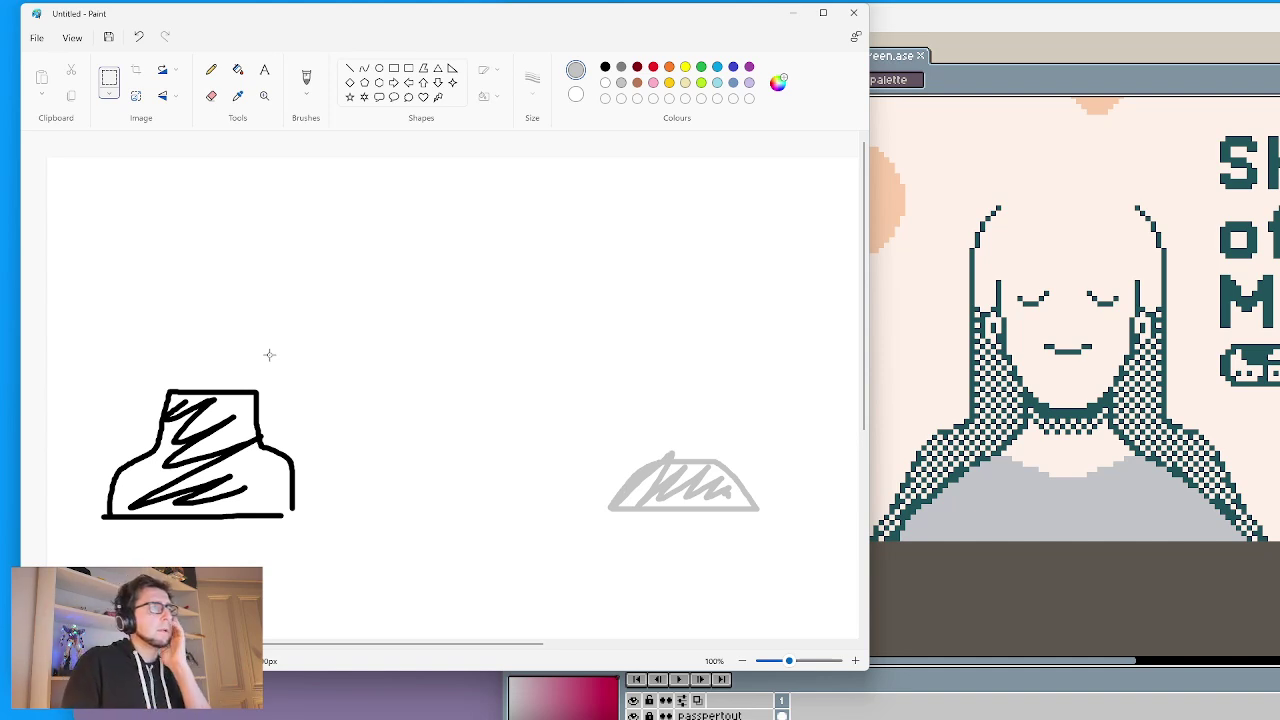
# - Draw a hatched pink face-and-ears shape with a thicker pencil between the black silhouette and the grey mound
pyautogui.click(654, 84)
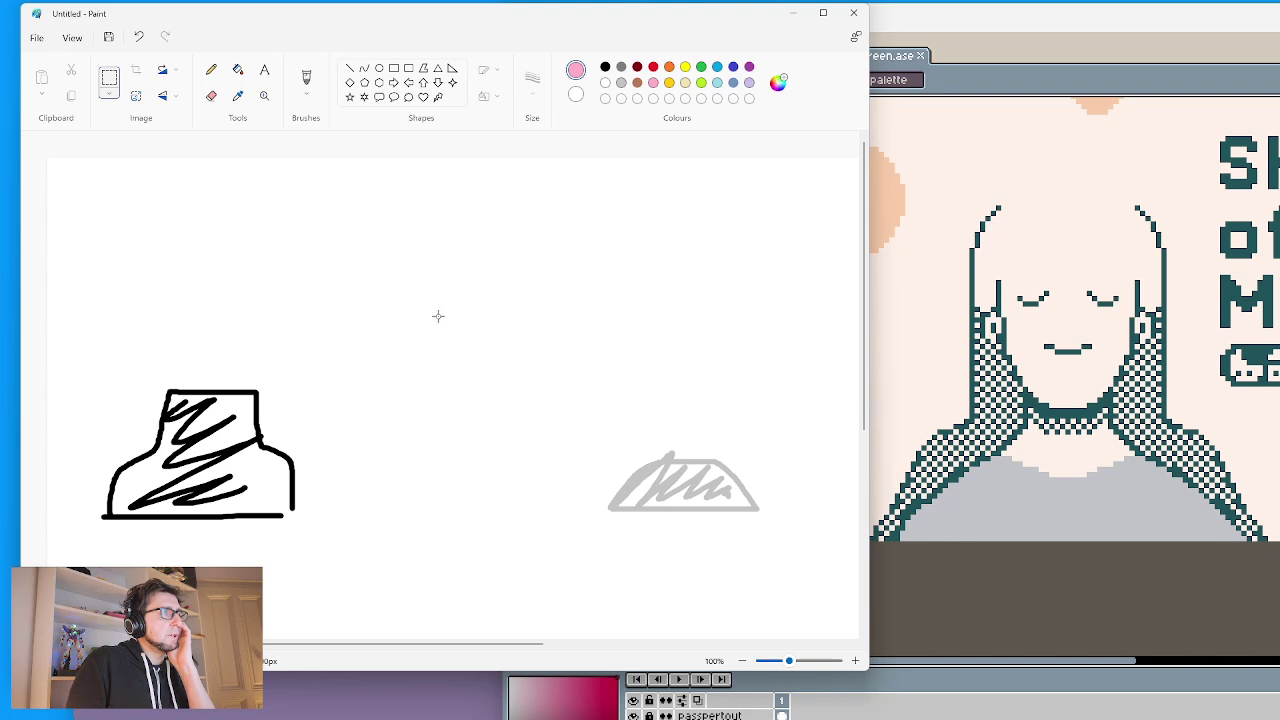
pyautogui.click(211, 70)
pyautogui.moveTo(442, 330); pyautogui.dragTo(403, 380)
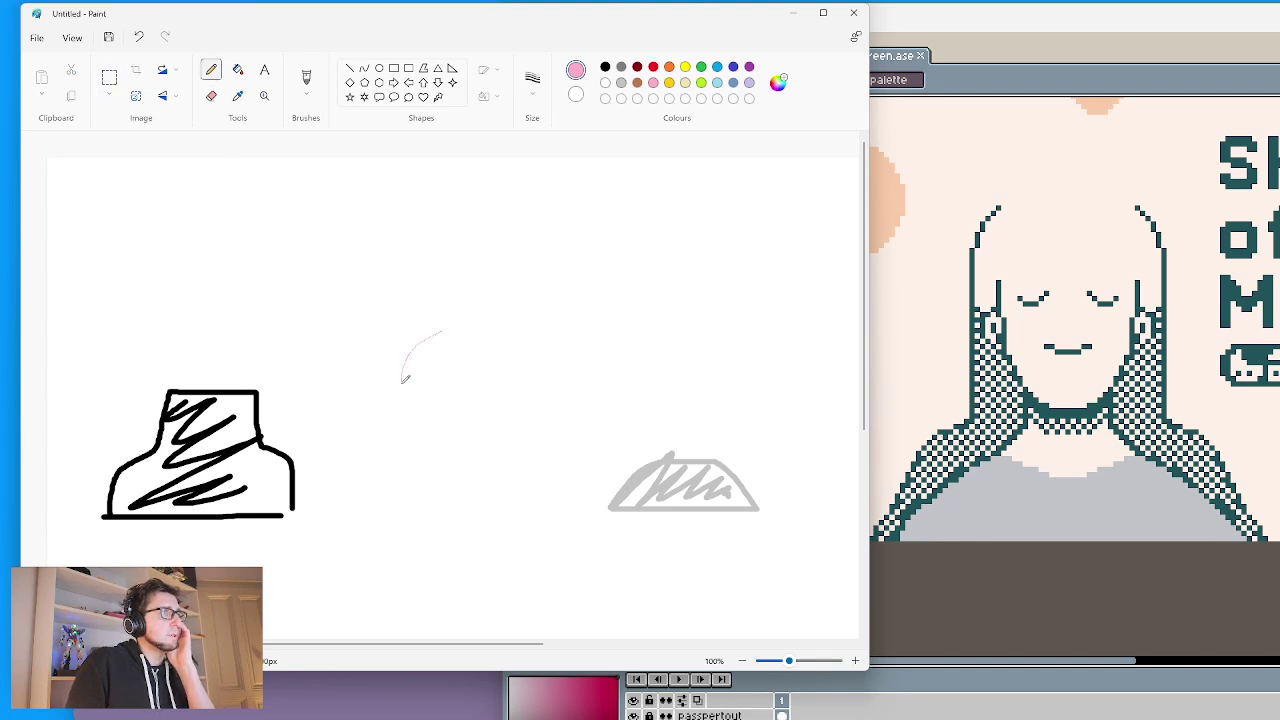
pyautogui.hotkey('ctrl', 'z')
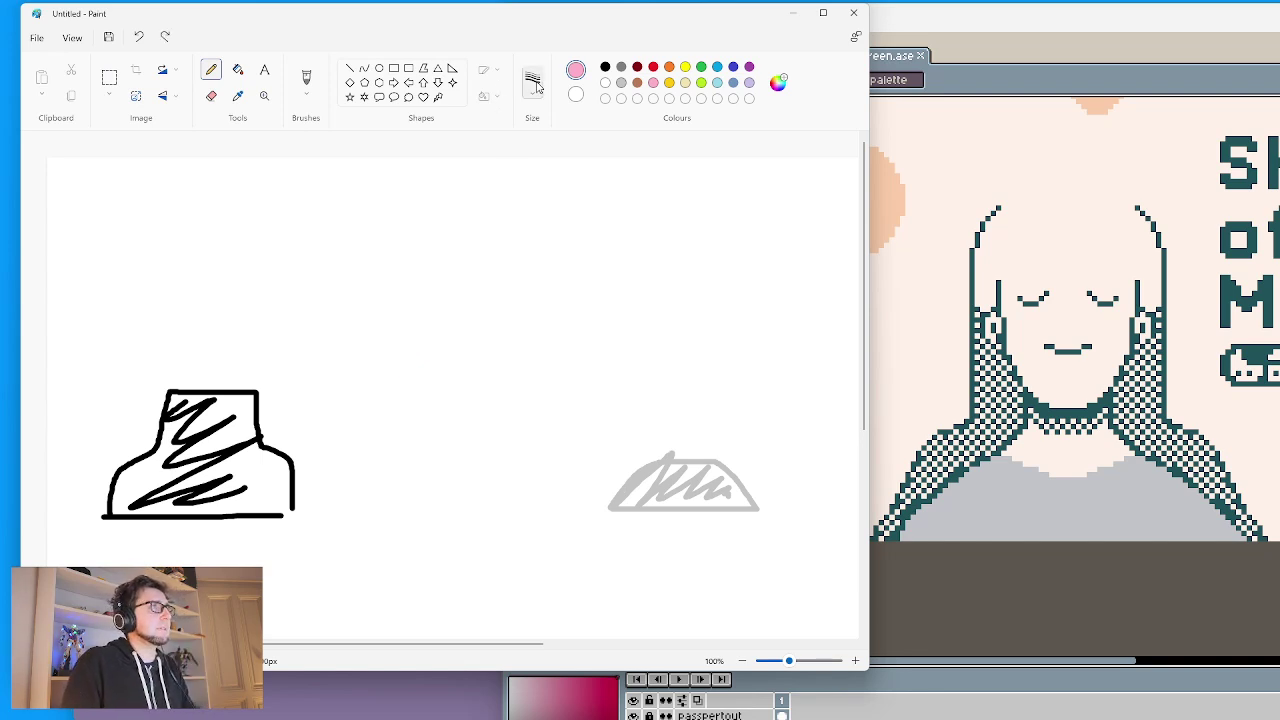
pyautogui.click(532, 80)
pyautogui.click(543, 207)
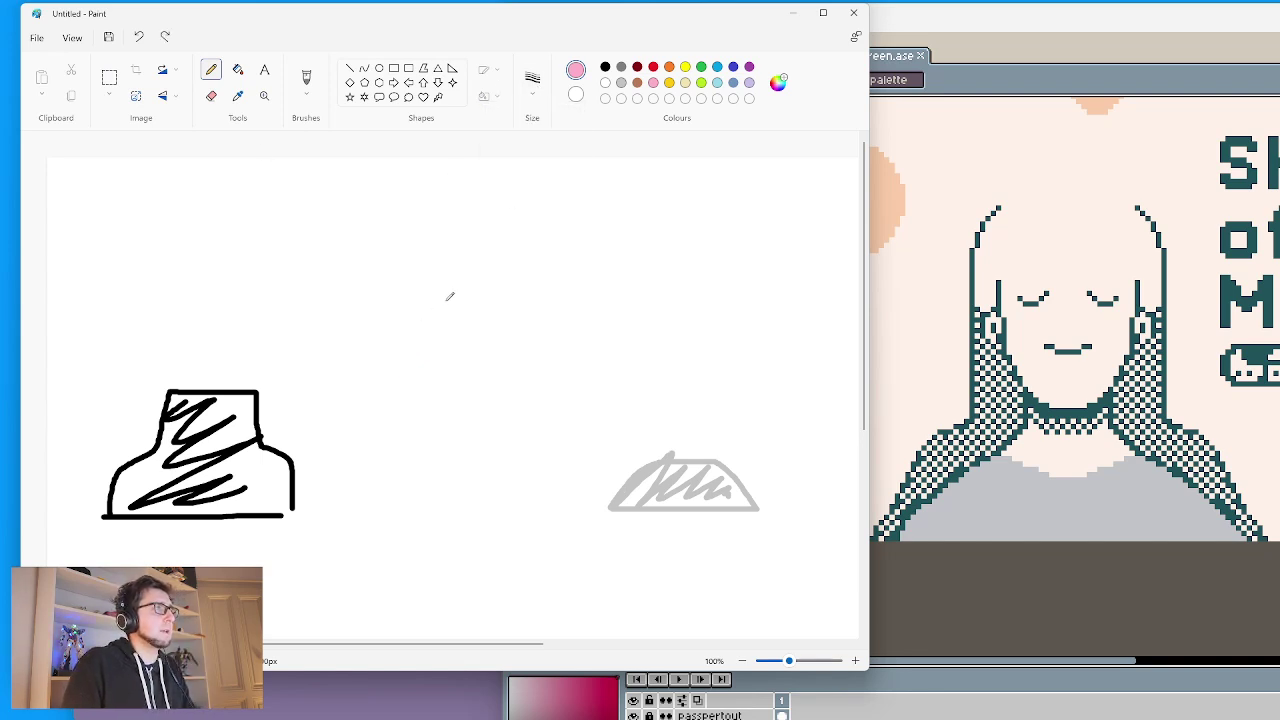
pyautogui.moveTo(447, 300)
pyautogui.mouseDown()
pyautogui.moveTo(399, 359)
pyautogui.moveTo(435, 360)
pyautogui.moveTo(446, 422)
pyautogui.moveTo(502, 428)
pyautogui.moveTo(518, 357)
pyautogui.moveTo(547, 357)
pyautogui.moveTo(546, 341)
pyautogui.moveTo(521, 306)
pyautogui.moveTo(445, 301)
pyautogui.mouseUp()
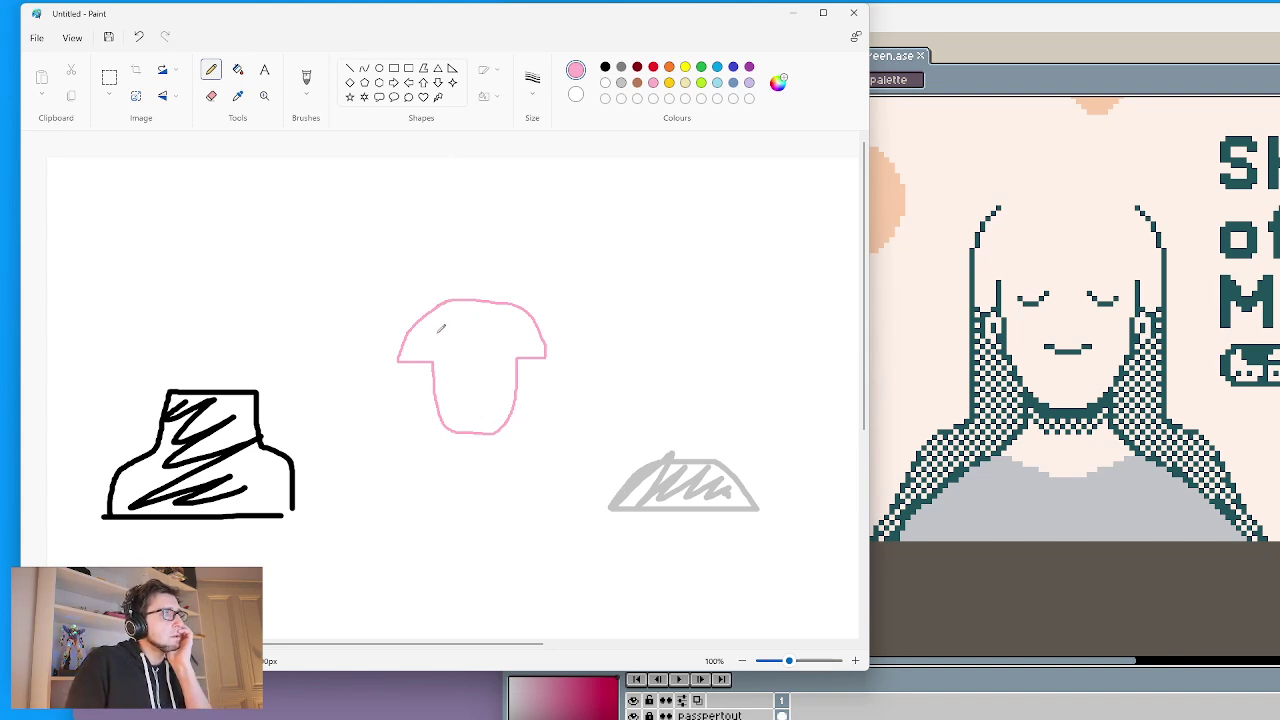
pyautogui.moveTo(456, 314)
pyautogui.mouseDown()
pyautogui.moveTo(434, 334)
pyautogui.moveTo(432, 362)
pyautogui.moveTo(498, 396)
pyautogui.mouseUp()
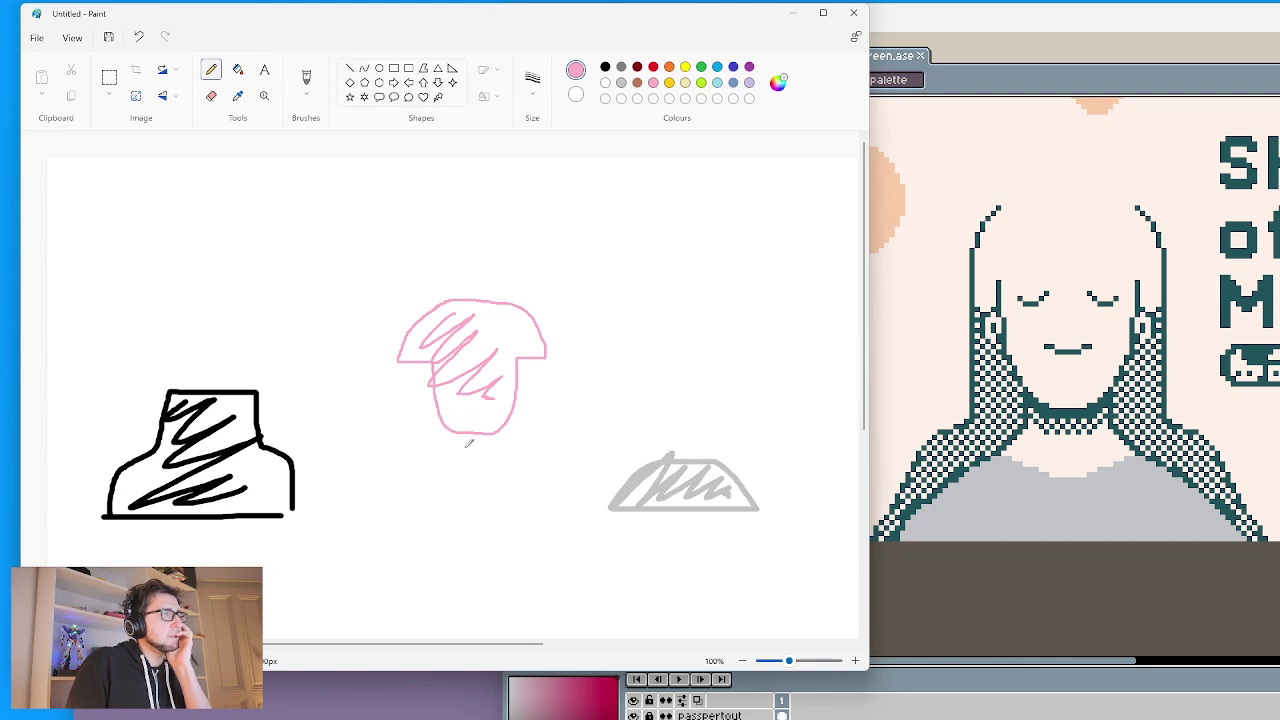
# - Draw two small hatched black half-bowl shapes beside the black silhouette and a similar pink one right of the grey mound
pyautogui.click(606, 67)
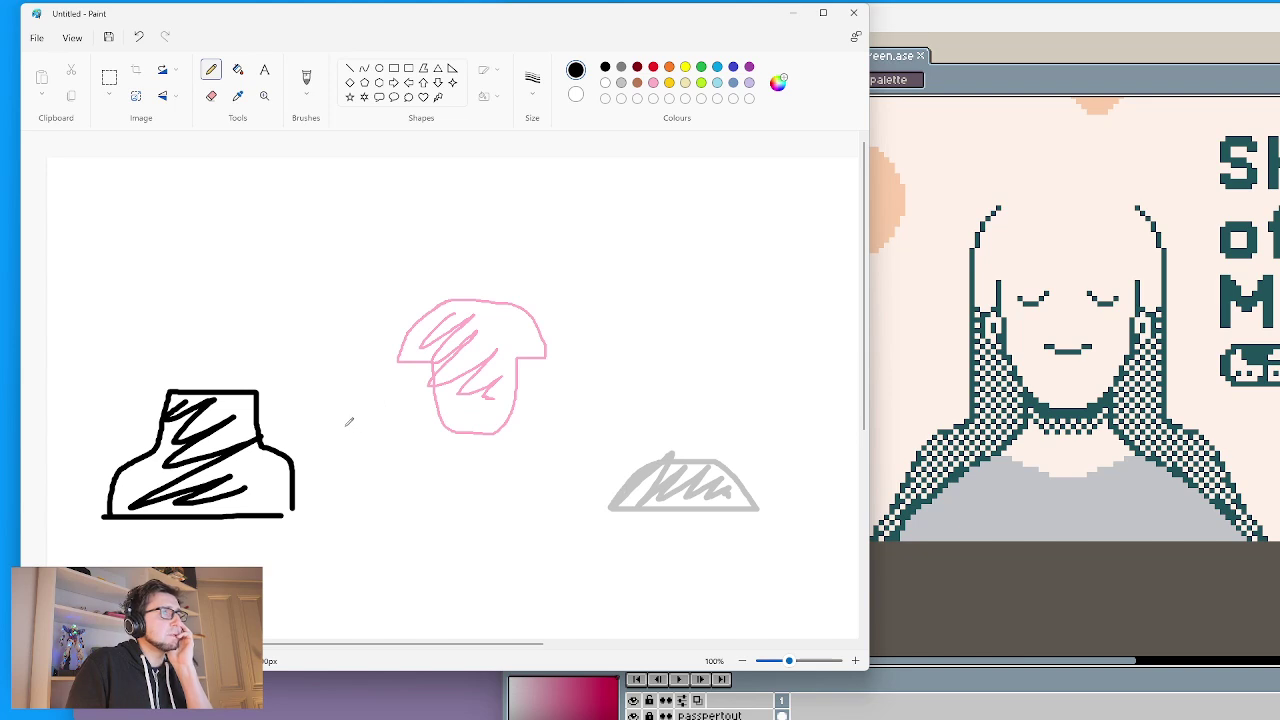
pyautogui.moveTo(345, 425)
pyautogui.mouseDown()
pyautogui.moveTo(410, 424)
pyautogui.moveTo(366, 446)
pyautogui.moveTo(346, 440)
pyautogui.moveTo(347, 423)
pyautogui.moveTo(362, 436)
pyautogui.moveTo(404, 432)
pyautogui.mouseUp()
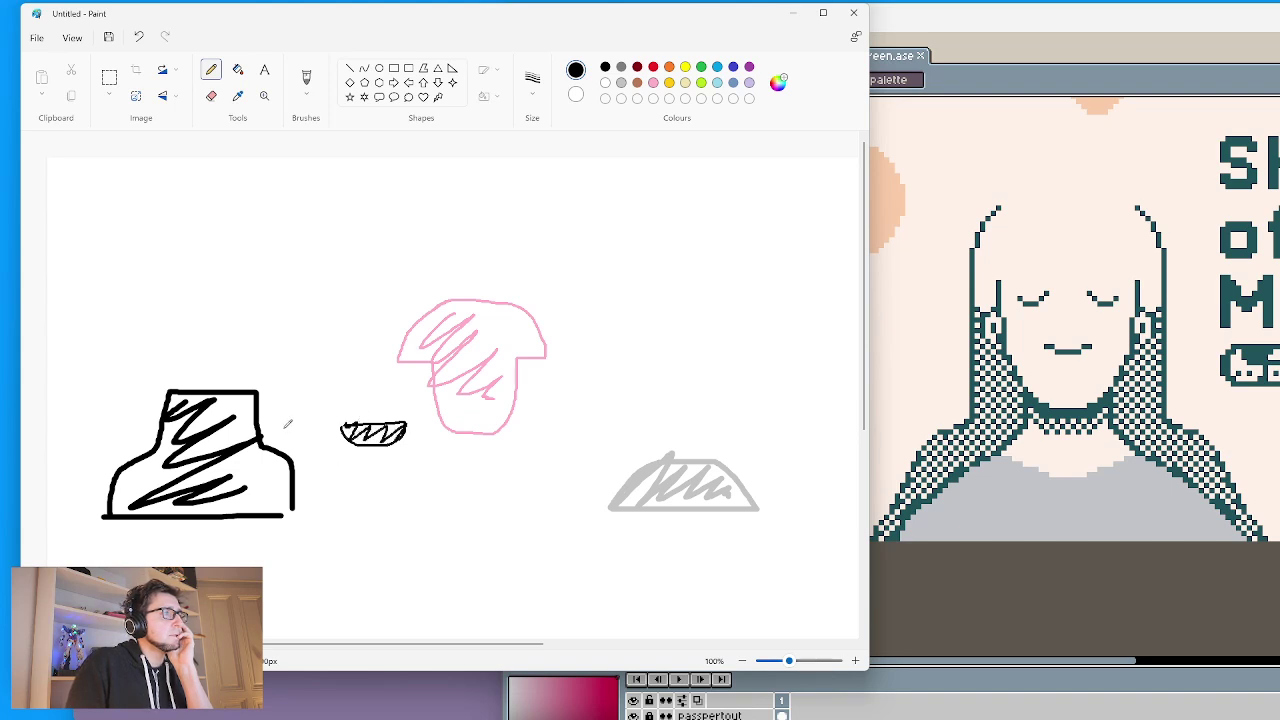
pyautogui.moveTo(286, 428)
pyautogui.mouseDown()
pyautogui.moveTo(326, 427)
pyautogui.moveTo(285, 429)
pyautogui.moveTo(294, 448)
pyautogui.moveTo(342, 428)
pyautogui.mouseUp()
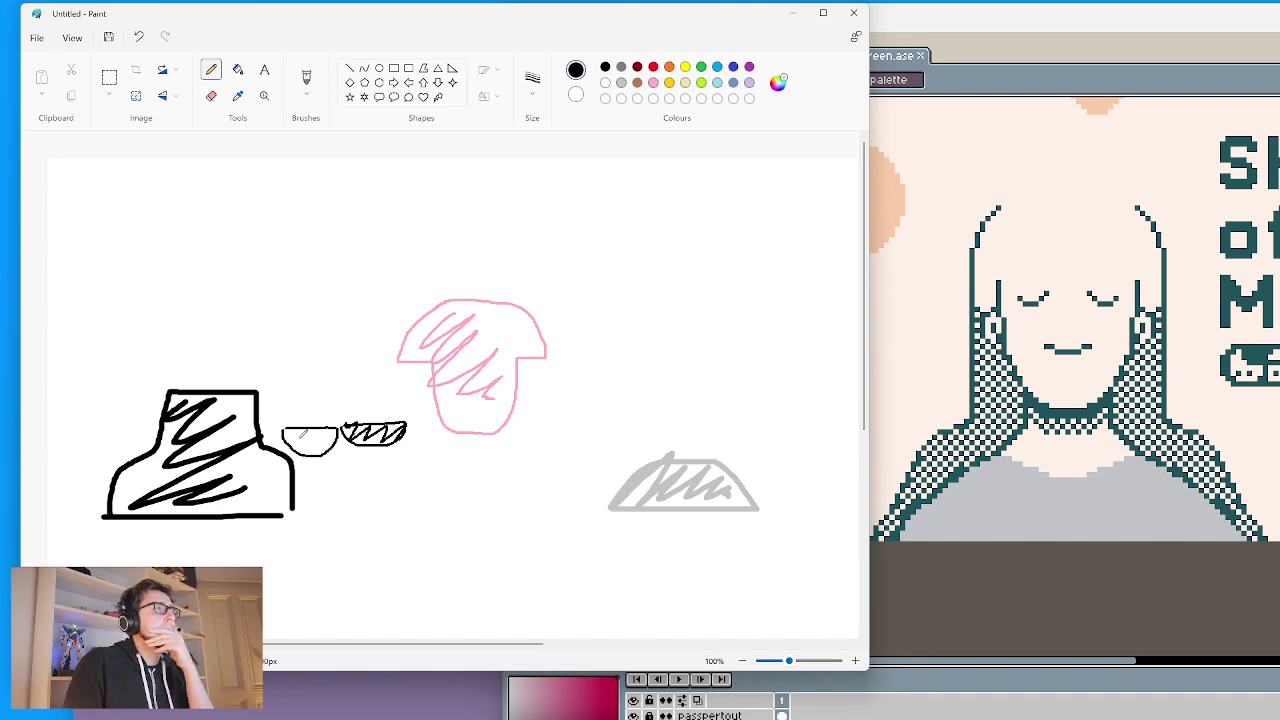
pyautogui.moveTo(301, 431)
pyautogui.mouseDown()
pyautogui.moveTo(293, 440)
pyautogui.moveTo(330, 440)
pyautogui.mouseUp()
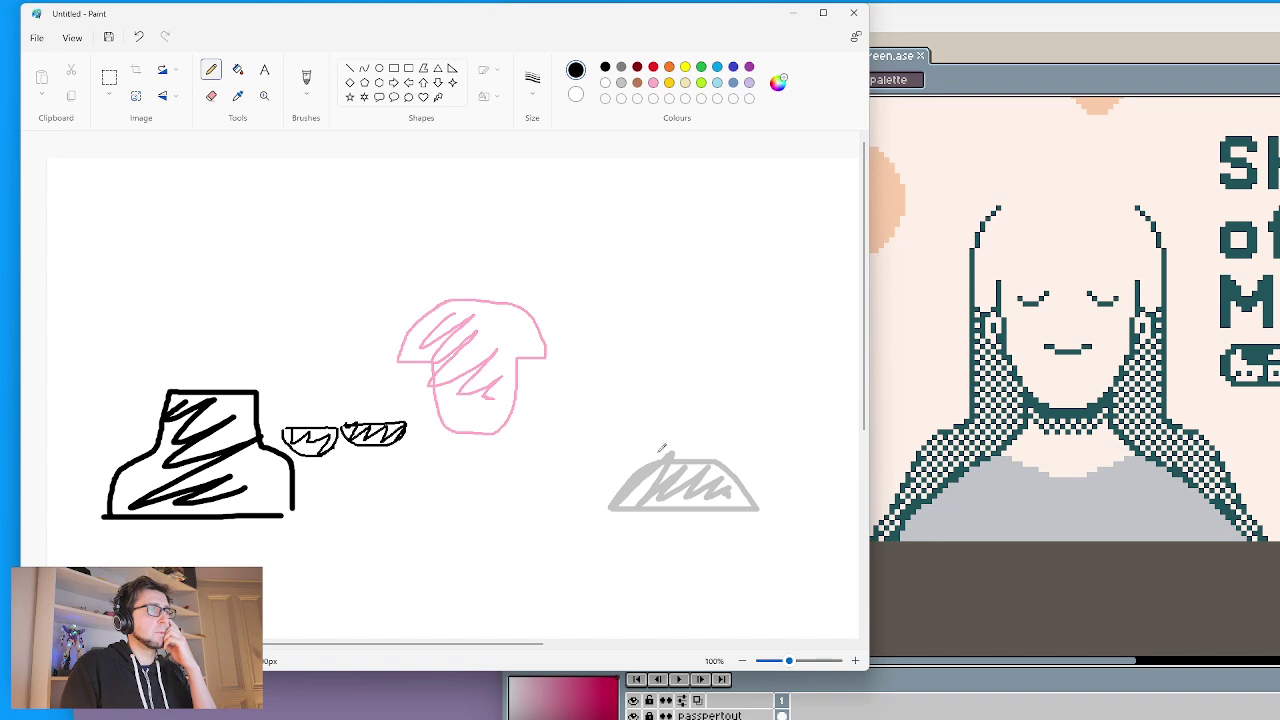
pyautogui.click(653, 82)
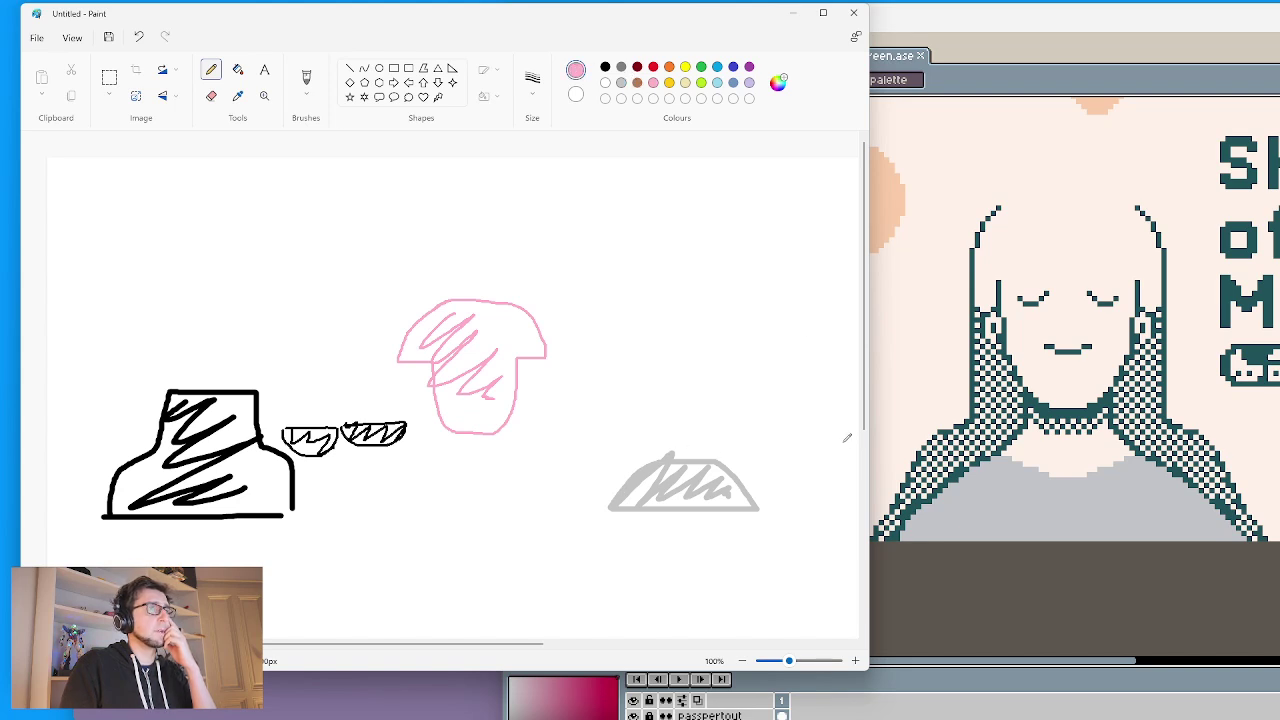
pyautogui.moveTo(773, 445)
pyautogui.mouseDown()
pyautogui.moveTo(835, 443)
pyautogui.moveTo(786, 460)
pyautogui.moveTo(830, 452)
pyautogui.mouseUp()
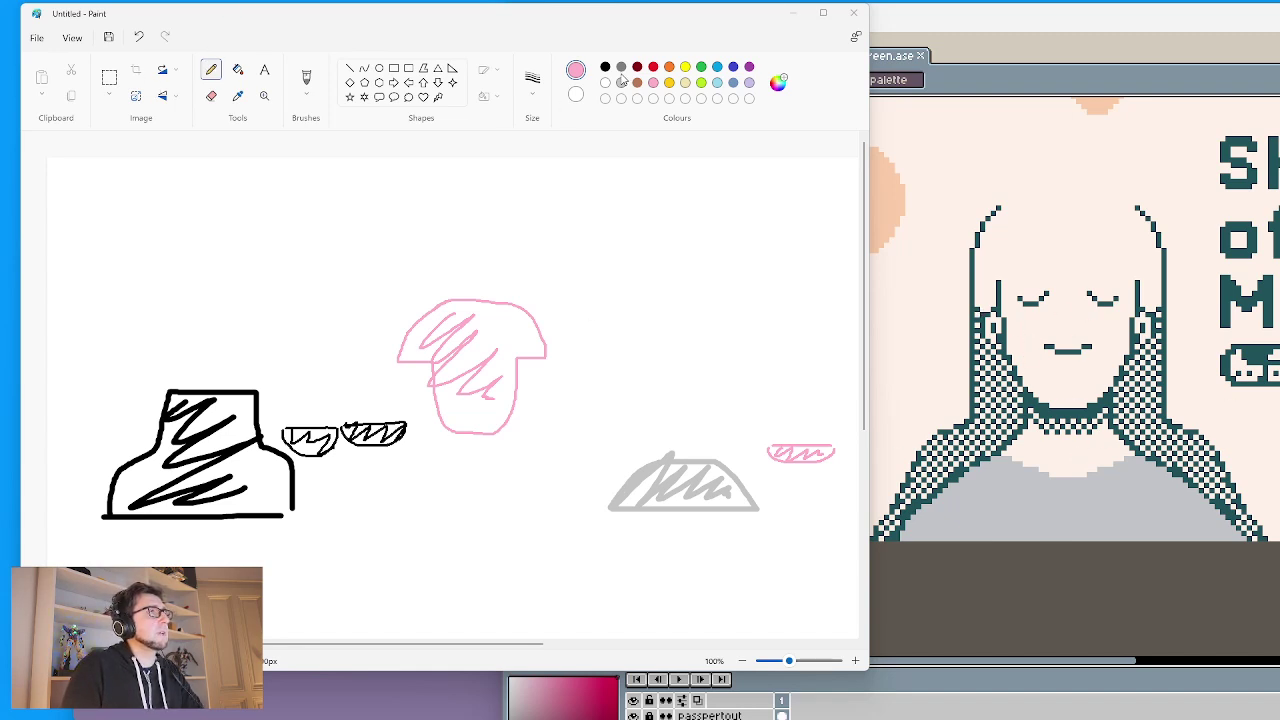
# - Erase the small black half-bowl nearest the black silhouette
pyautogui.click(212, 96)
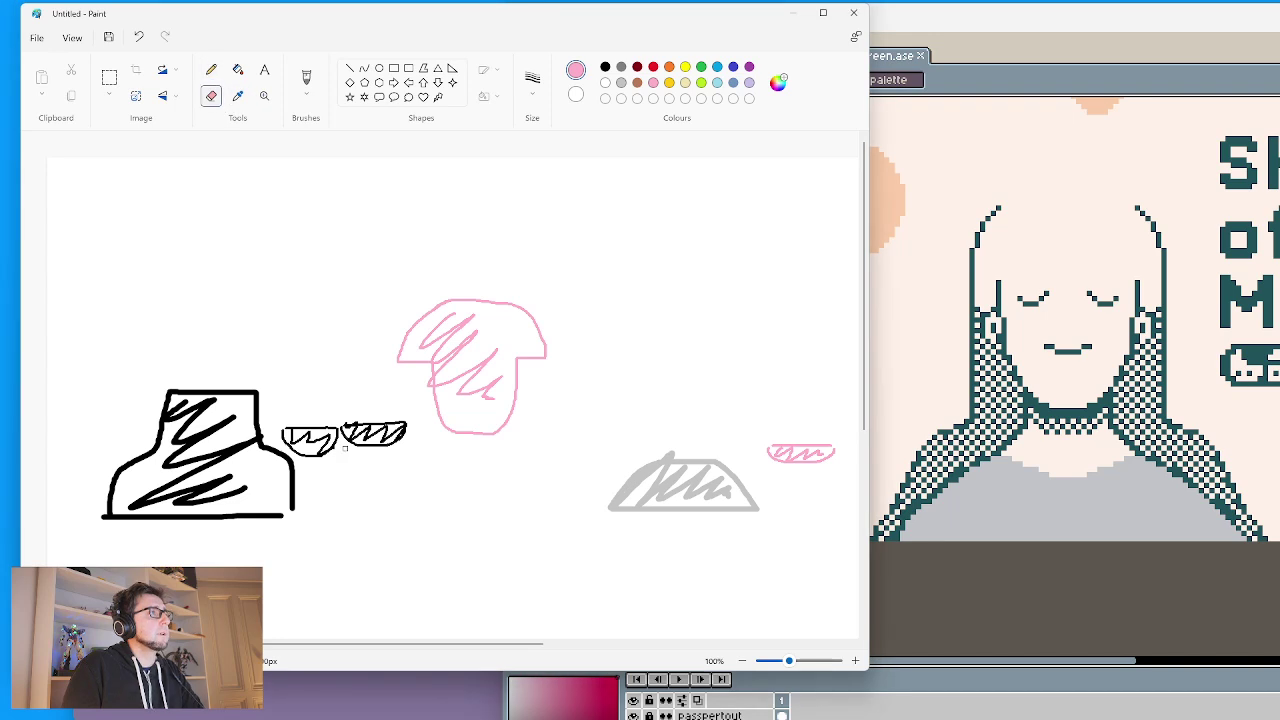
pyautogui.moveTo(286, 425)
pyautogui.mouseDown()
pyautogui.moveTo(341, 426)
pyautogui.moveTo(316, 454)
pyautogui.moveTo(291, 436)
pyautogui.moveTo(337, 430)
pyautogui.moveTo(321, 465)
pyautogui.moveTo(286, 427)
pyautogui.moveTo(308, 465)
pyautogui.moveTo(319, 455)
pyautogui.moveTo(284, 434)
pyautogui.moveTo(312, 434)
pyautogui.moveTo(284, 437)
pyautogui.moveTo(314, 447)
pyautogui.mouseUp()
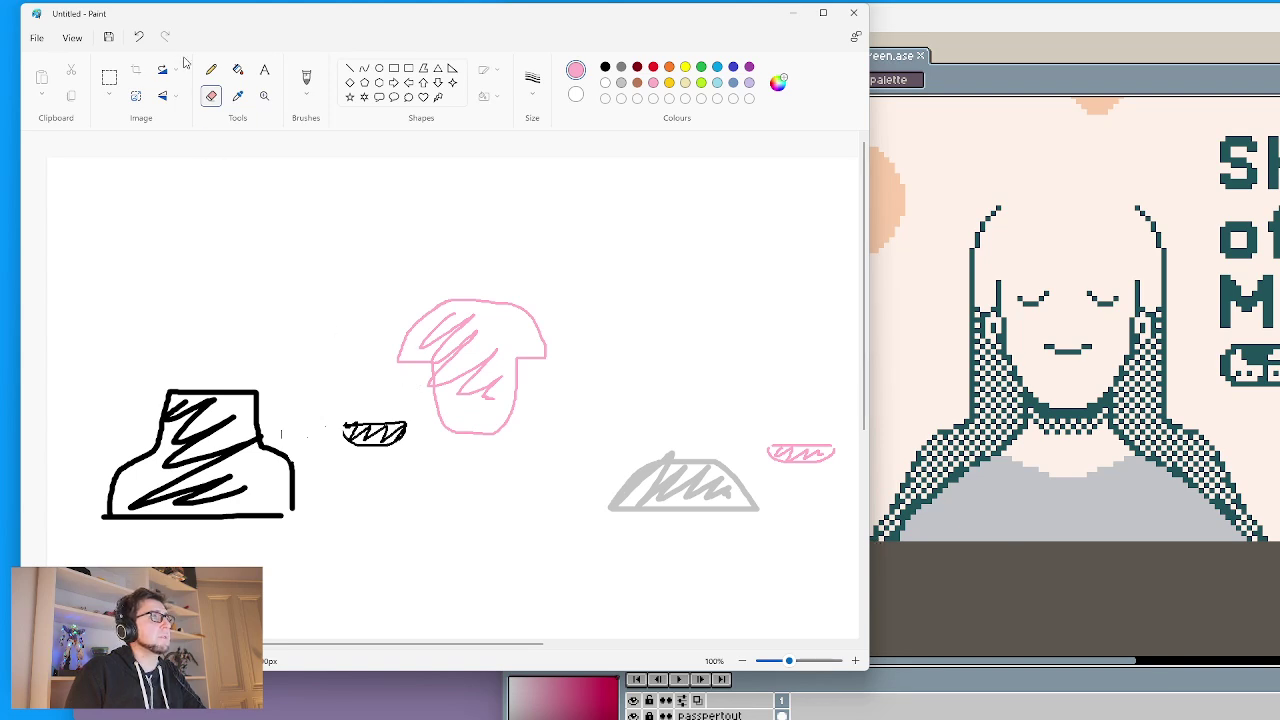
# - Move the pink face and small black half-bowl up out of the way, and place the grey mound beside the black silhouette
pyautogui.click(109, 77)
pyautogui.moveTo(335, 257)
pyautogui.mouseDown()
pyautogui.moveTo(517, 455)
pyautogui.moveTo(565, 451)
pyautogui.mouseUp()
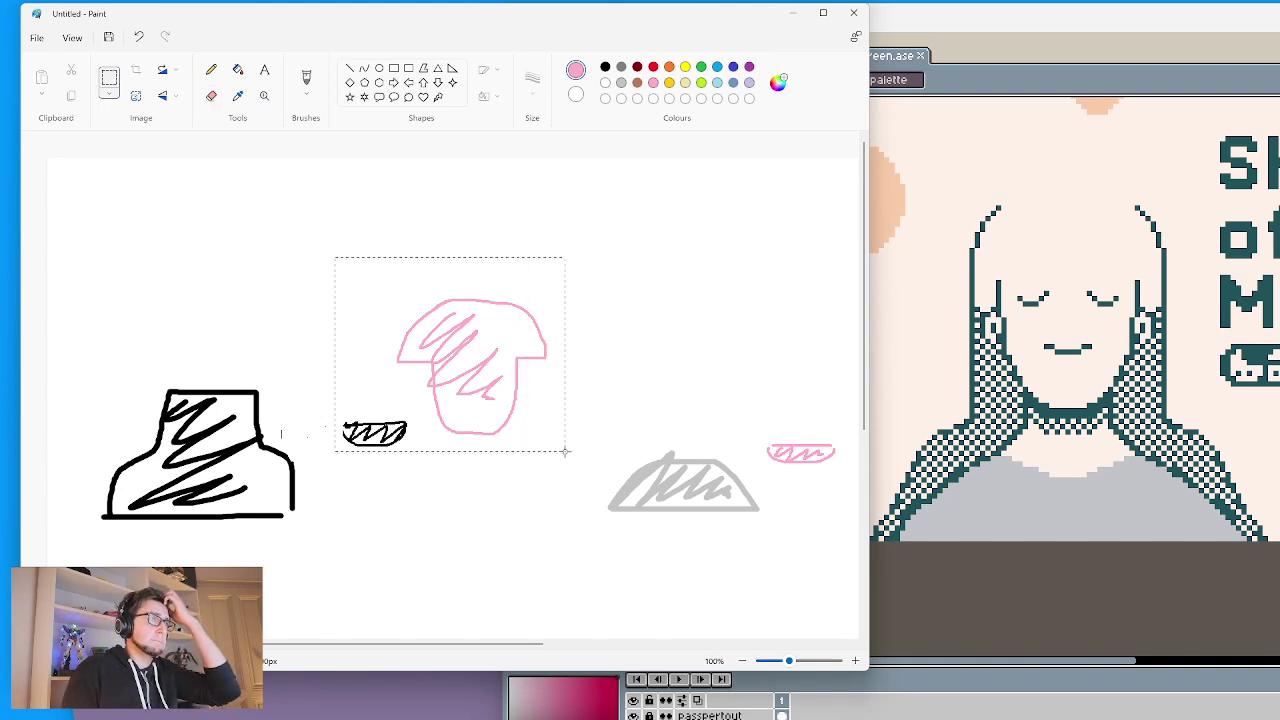
pyautogui.moveTo(509, 394); pyautogui.dragTo(704, 294)
pyautogui.moveTo(561, 431); pyautogui.dragTo(463, 493)
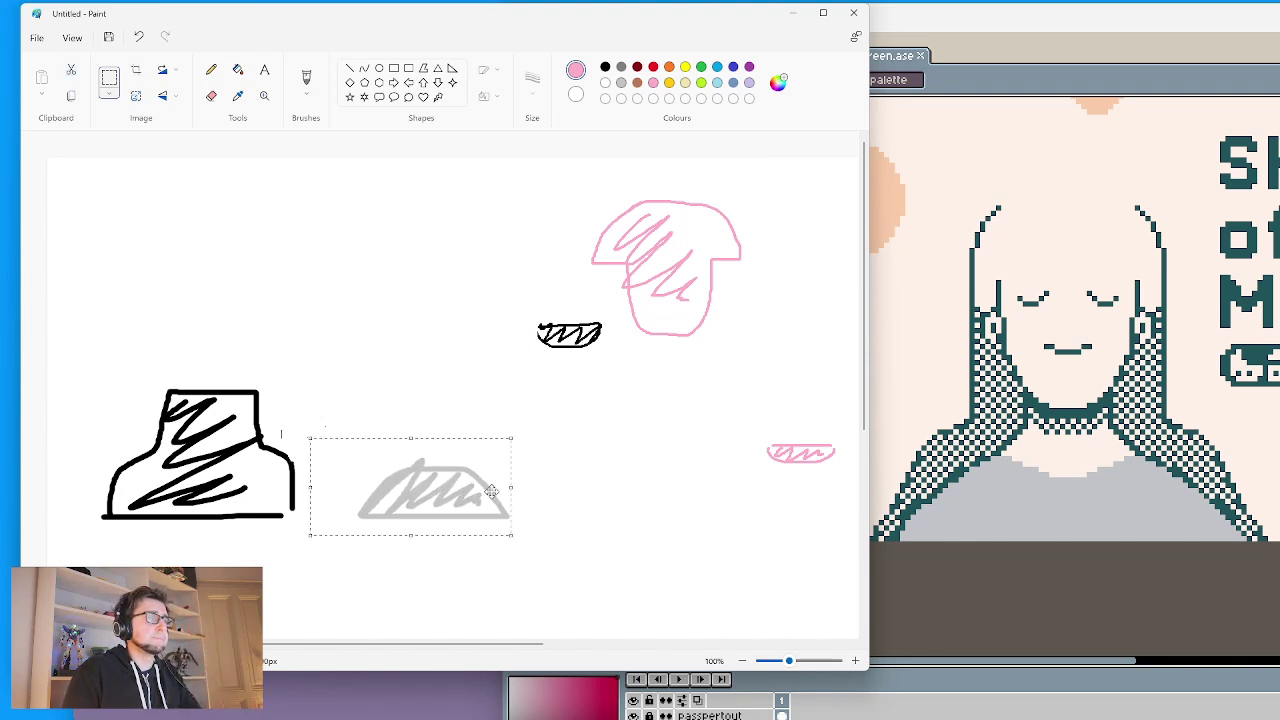
pyautogui.click(641, 568)
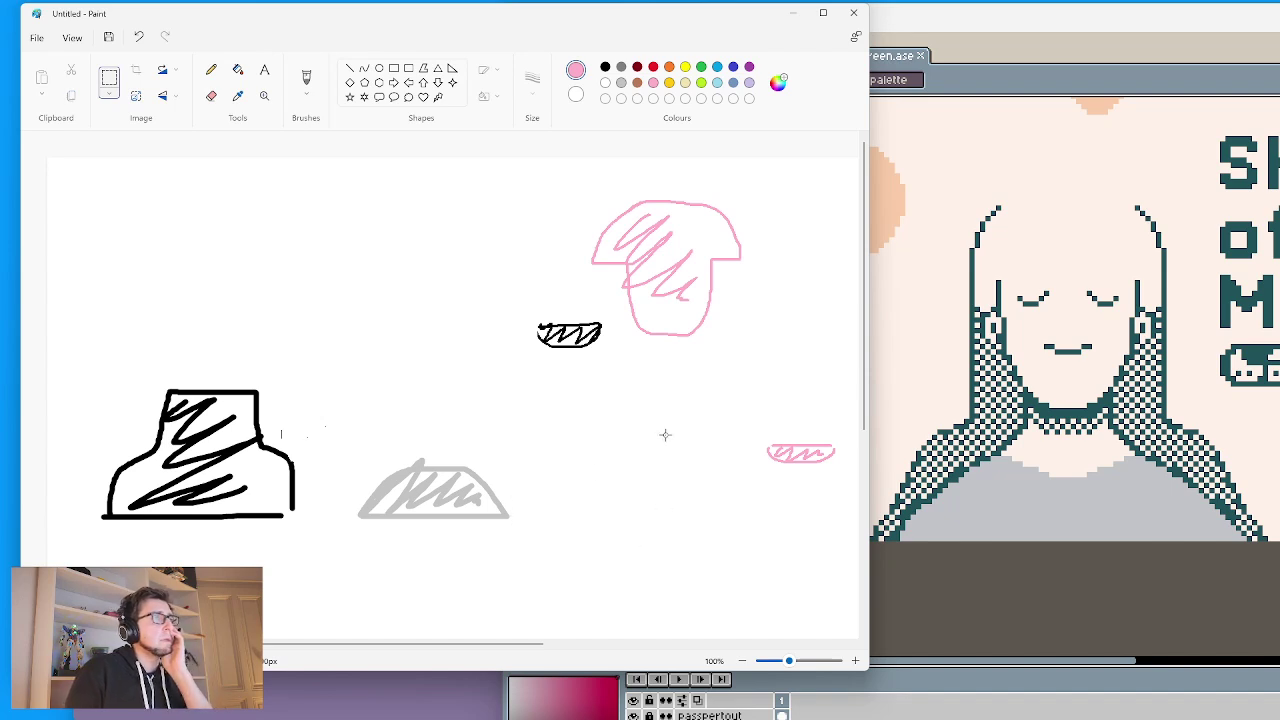
# - Move the small pink half-bowl beside the grey mound and place the small black half-bowl after it in the row
pyautogui.moveTo(665, 435); pyautogui.dragTo(742, 440)
pyautogui.click(686, 409)
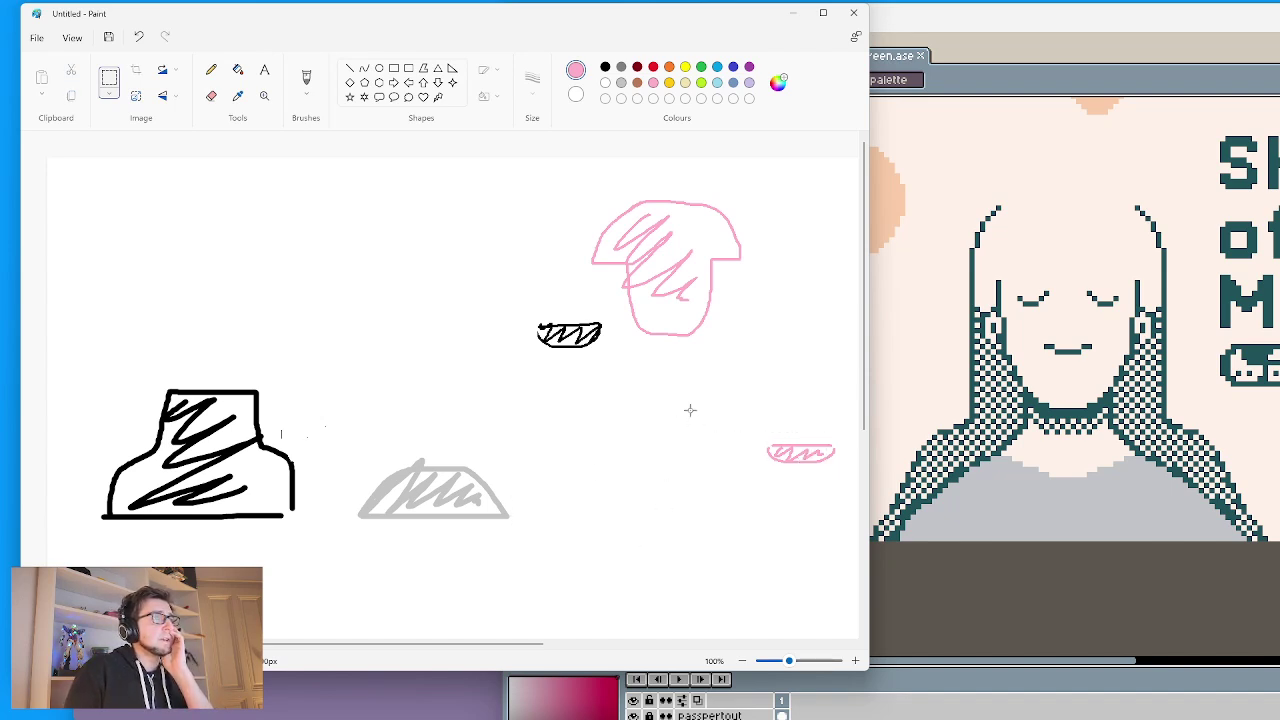
pyautogui.moveTo(683, 408); pyautogui.dragTo(850, 490)
pyautogui.moveTo(804, 452); pyautogui.dragTo(612, 455)
pyautogui.moveTo(490, 298)
pyautogui.mouseDown()
pyautogui.moveTo(600, 357)
pyautogui.moveTo(681, 427)
pyautogui.moveTo(722, 430)
pyautogui.mouseUp()
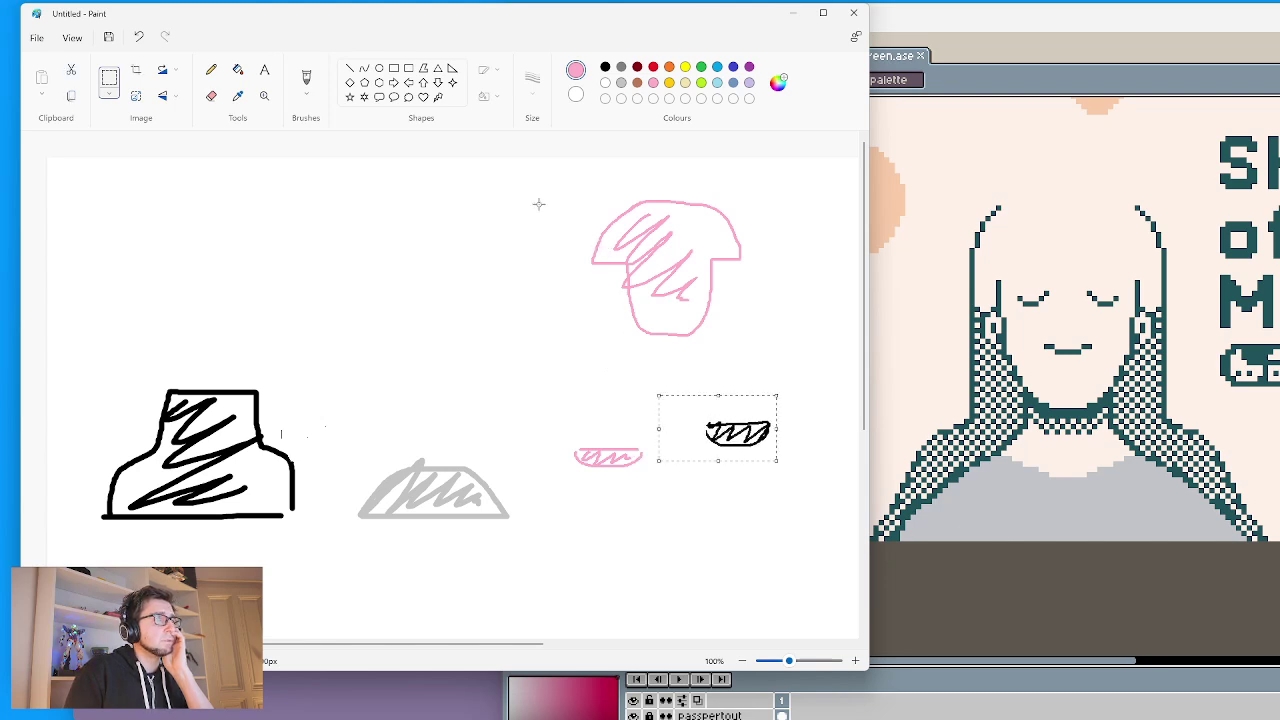
# - Move the pink face shape above and beyond the small black half-bowl, to the far end of the row
pyautogui.moveTo(538, 204); pyautogui.dragTo(764, 363)
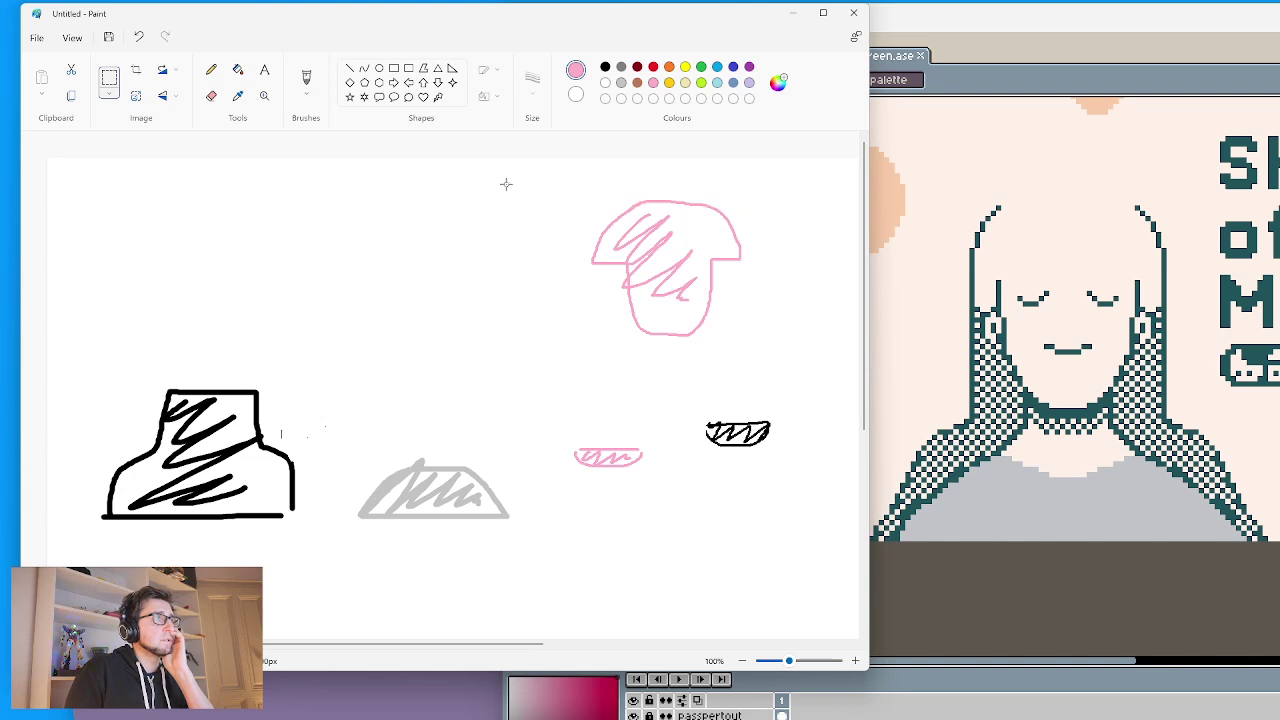
pyautogui.moveTo(506, 184); pyautogui.dragTo(766, 337)
pyautogui.moveTo(611, 261); pyautogui.dragTo(759, 326)
pyautogui.click(82, 329)
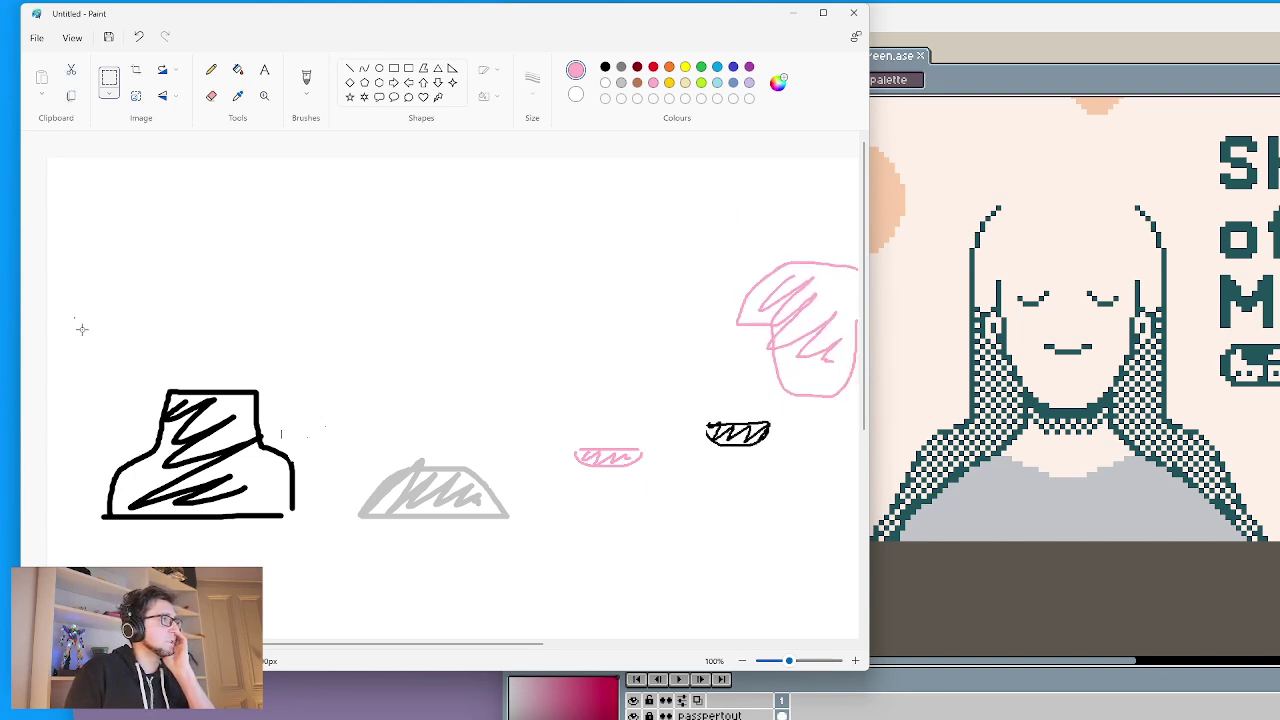
# - Shift the black silhouette and grey mound slightly toward the canvas edge, and pull the pink and black half-bowls closer to the mound
pyautogui.moveTo(82, 329); pyautogui.dragTo(556, 576)
pyautogui.moveTo(482, 515); pyautogui.dragTo(454, 515)
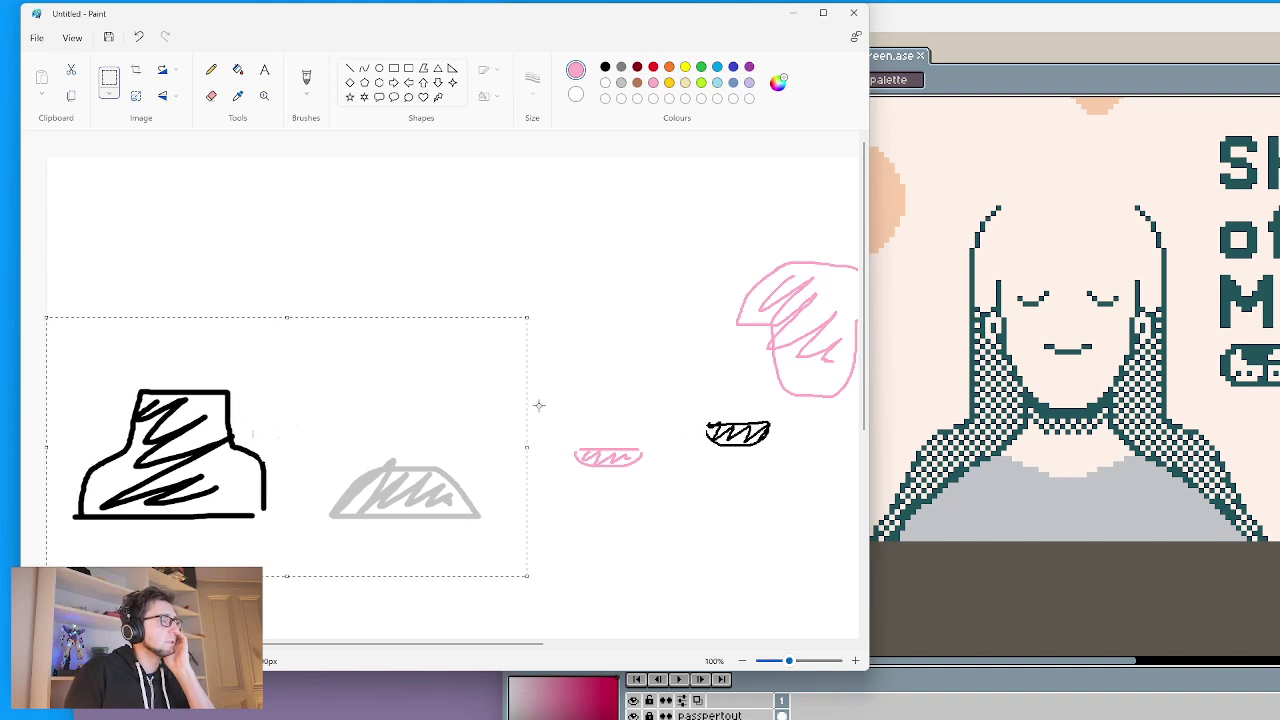
pyautogui.moveTo(538, 405); pyautogui.dragTo(575, 476)
pyautogui.moveTo(672, 404); pyautogui.dragTo(793, 469)
pyautogui.moveTo(738, 433); pyautogui.dragTo(649, 462)
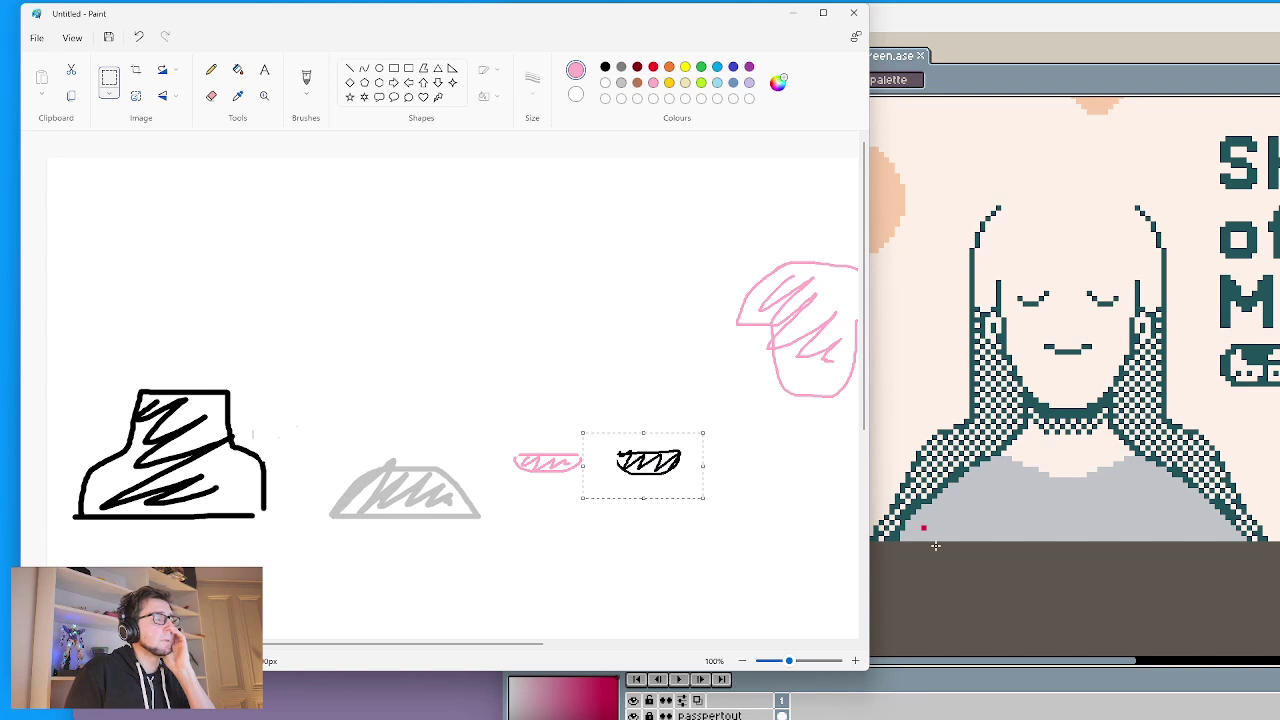
# - Widen the Paint window and lower the pink face so it lines up after the small black half-bowl
pyautogui.moveTo(869, 508); pyautogui.dragTo(938, 512)
pyautogui.moveTo(713, 239)
pyautogui.mouseDown()
pyautogui.moveTo(915, 365)
pyautogui.moveTo(929, 409)
pyautogui.mouseUp()
pyautogui.moveTo(773, 342); pyautogui.dragTo(746, 395)
pyautogui.click(620, 327)
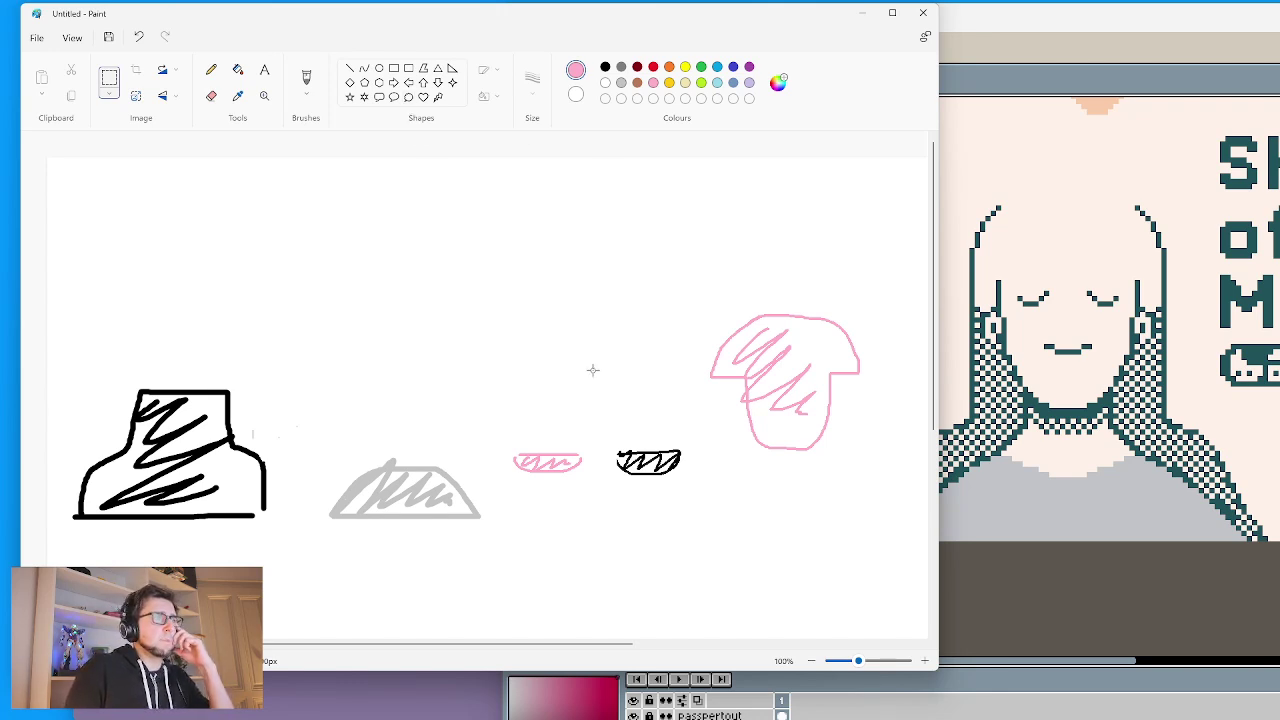
# - Add a hatched pink neck on top of the small pink half-bowl, and move the small black half-bowl toward the pink face
pyautogui.click(206, 72)
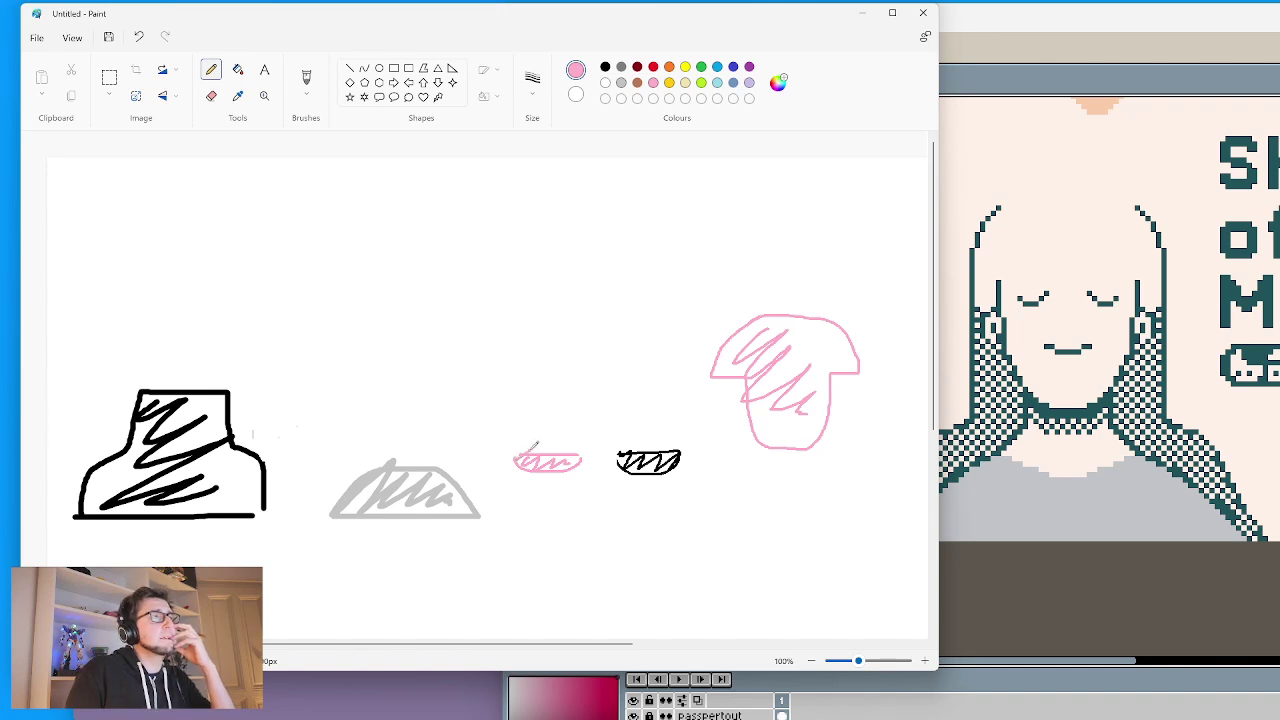
pyautogui.moveTo(535, 449)
pyautogui.mouseDown()
pyautogui.moveTo(536, 432)
pyautogui.moveTo(552, 430)
pyautogui.moveTo(574, 452)
pyautogui.moveTo(540, 444)
pyautogui.moveTo(572, 446)
pyautogui.mouseUp()
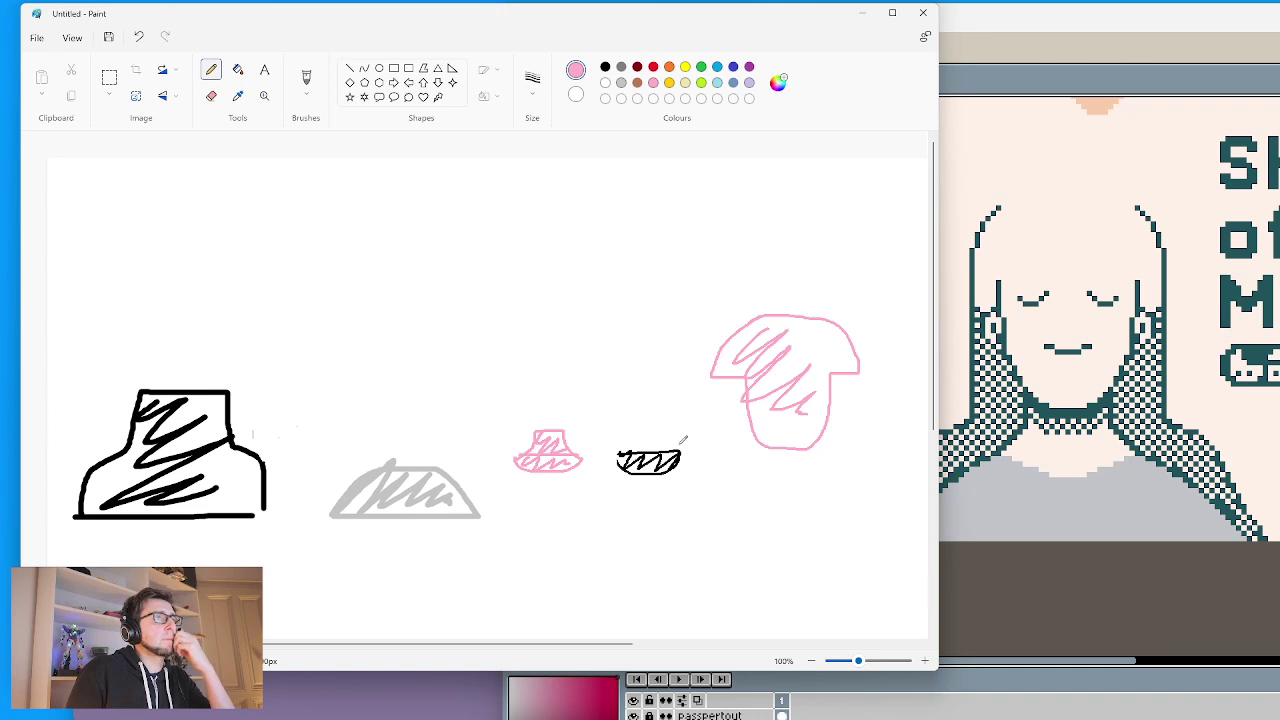
pyautogui.click(109, 78)
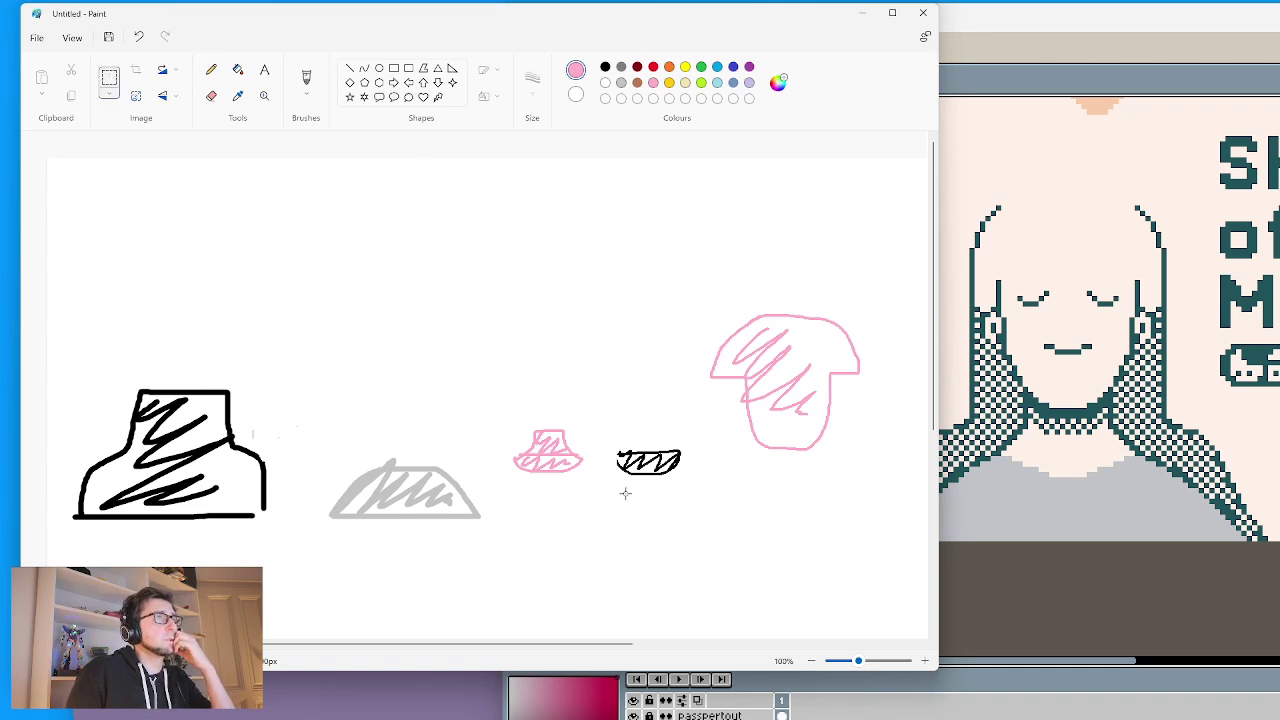
pyautogui.moveTo(616, 430); pyautogui.dragTo(694, 507)
pyautogui.moveTo(633, 472); pyautogui.dragTo(702, 472)
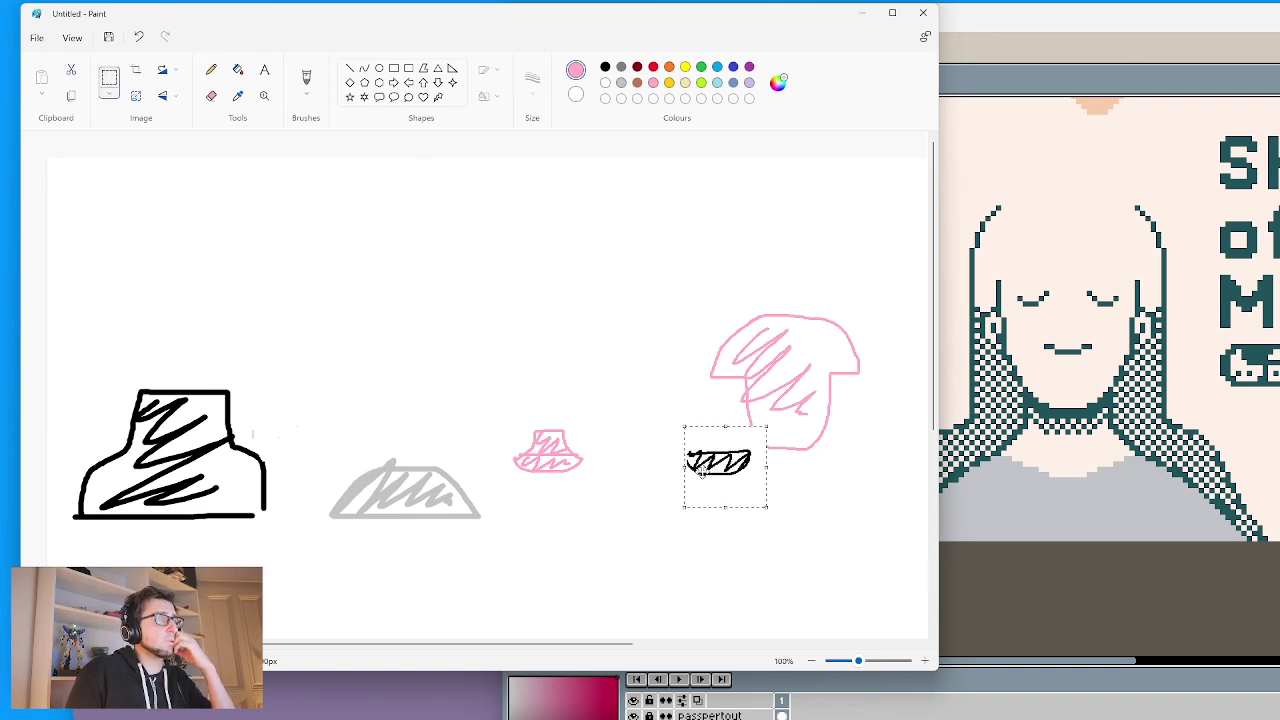
pyautogui.click(575, 366)
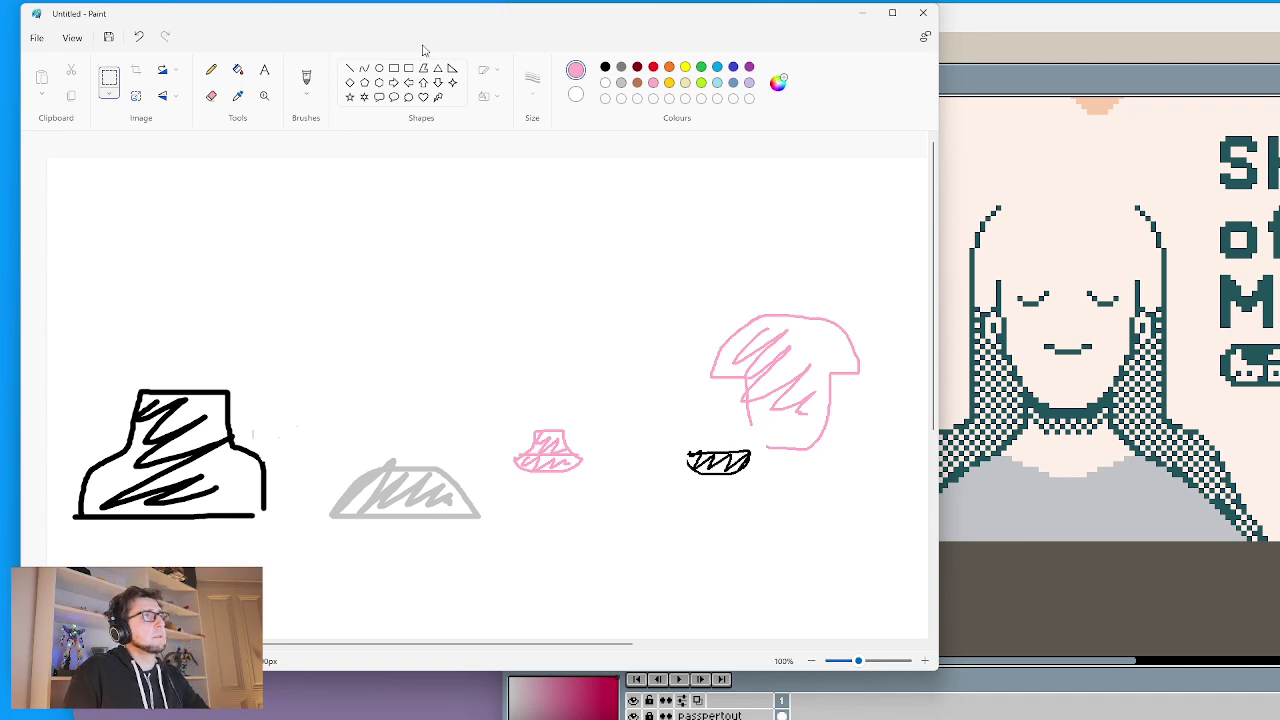
# - Draw a small hatched dark blue half-bowl in the gap between the pink neck shape and the small black half-bowl
pyautogui.click(211, 70)
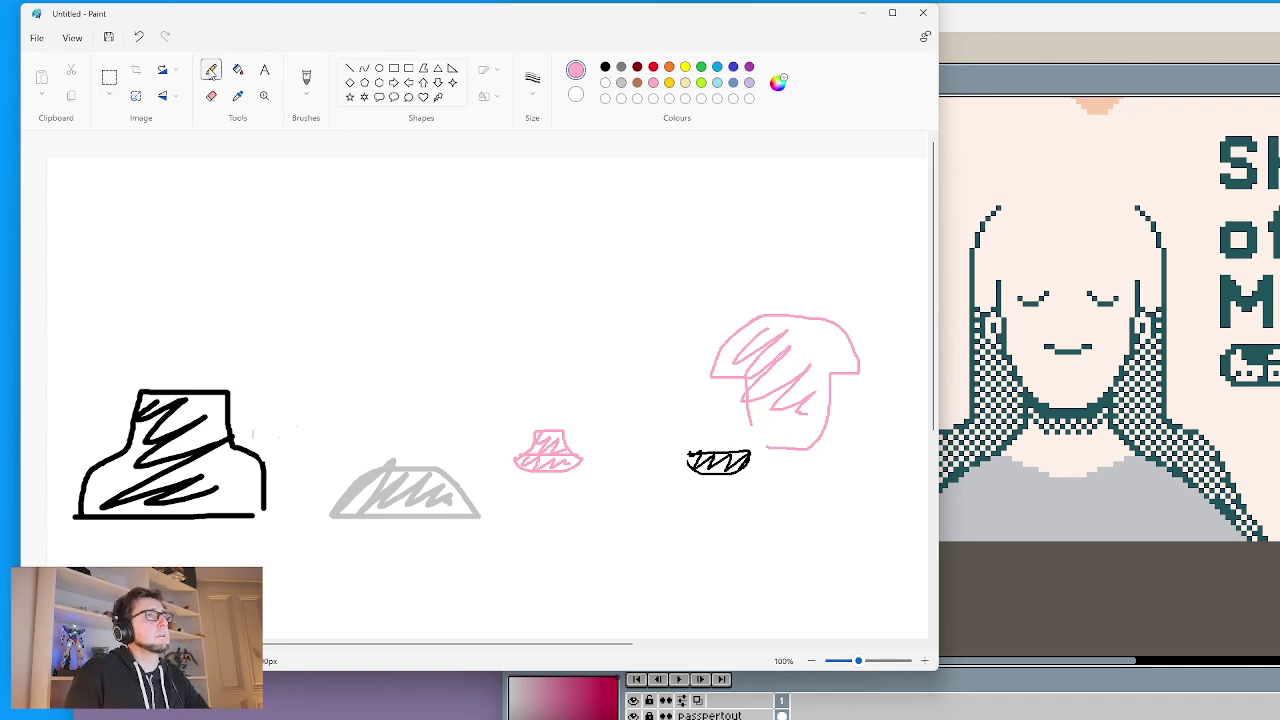
pyautogui.moveTo(601, 452)
pyautogui.mouseDown()
pyautogui.moveTo(634, 487)
pyautogui.moveTo(672, 460)
pyautogui.mouseUp()
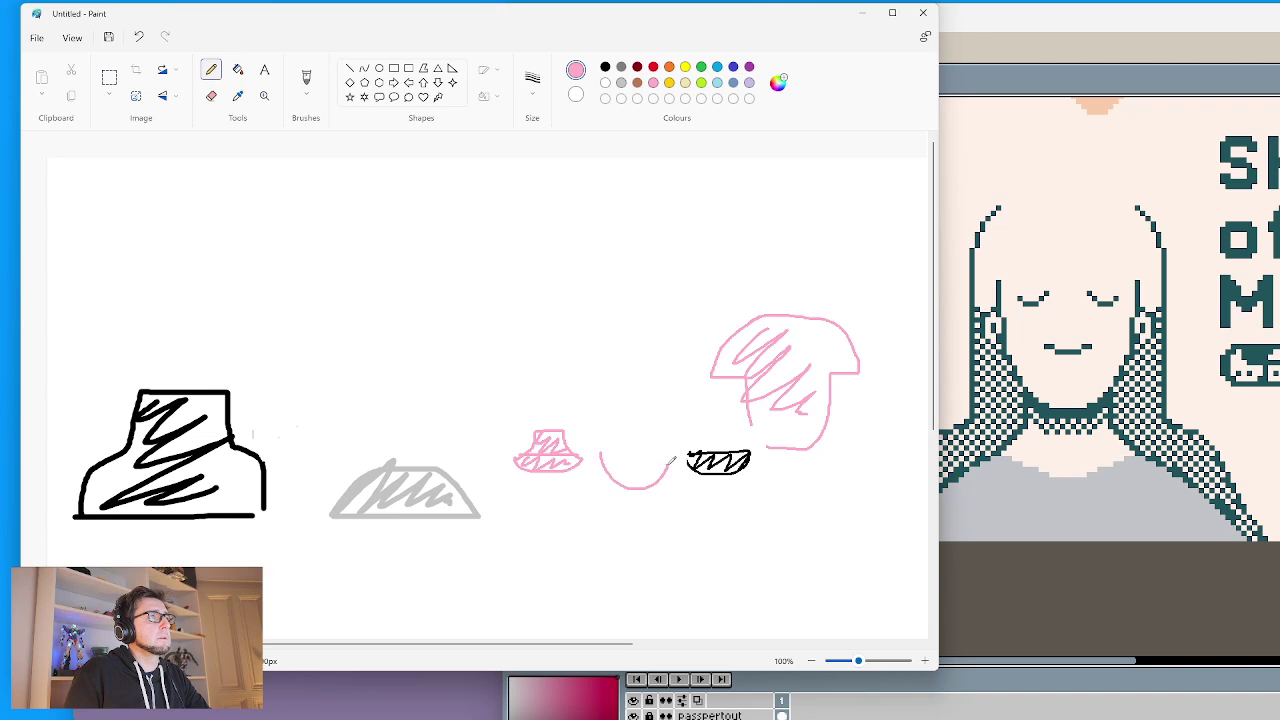
pyautogui.hotkey('ctrl', 'z')
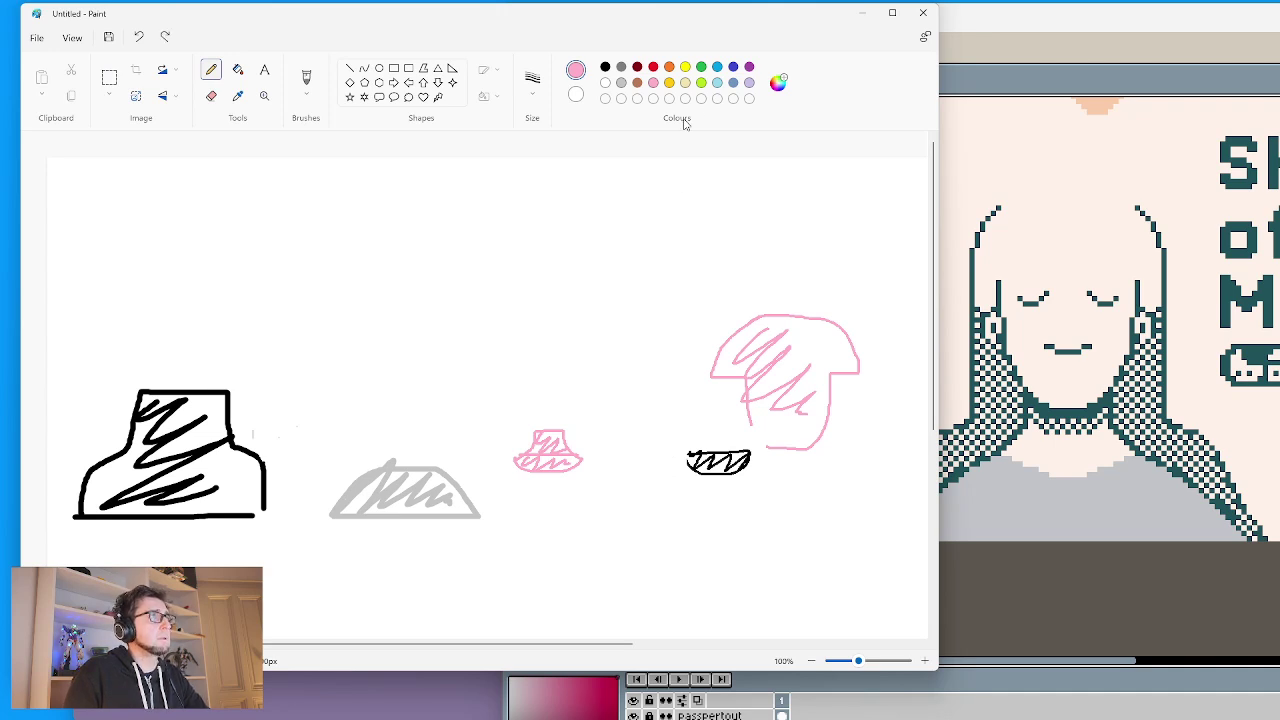
pyautogui.click(733, 67)
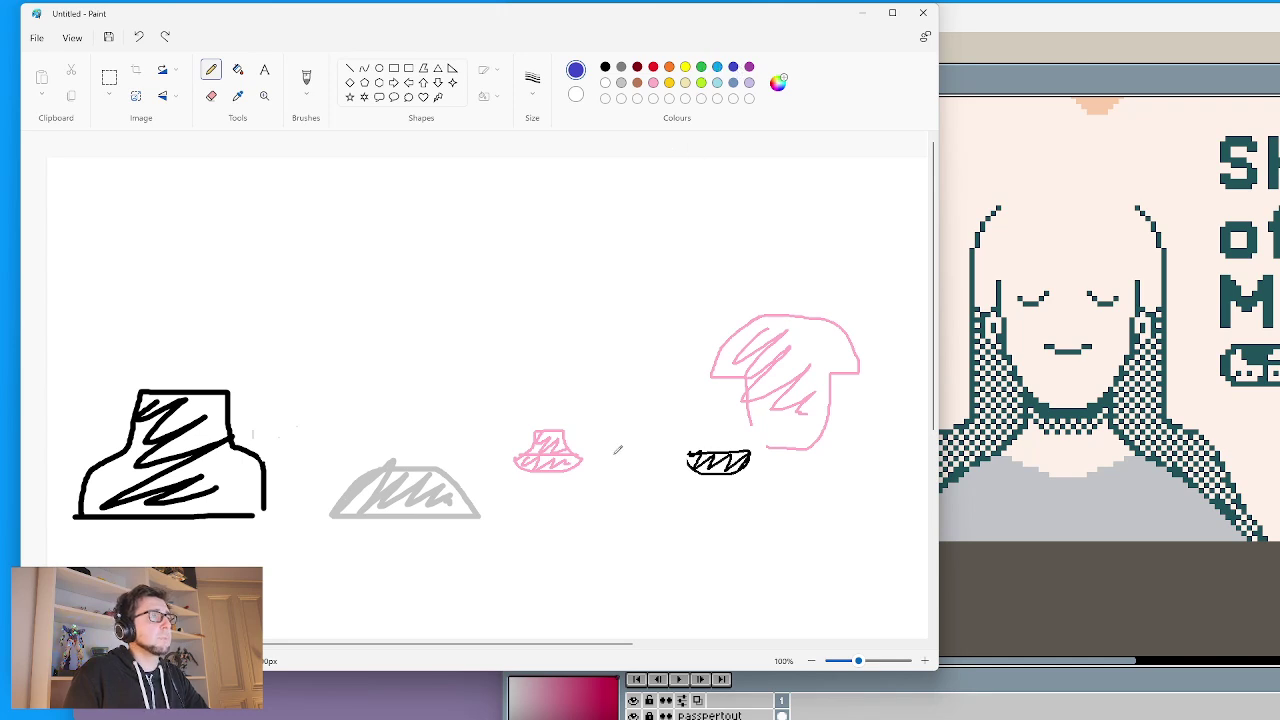
pyautogui.moveTo(602, 456)
pyautogui.mouseDown()
pyautogui.moveTo(636, 488)
pyautogui.moveTo(668, 462)
pyautogui.moveTo(608, 450)
pyautogui.moveTo(606, 468)
pyautogui.moveTo(658, 463)
pyautogui.mouseUp()
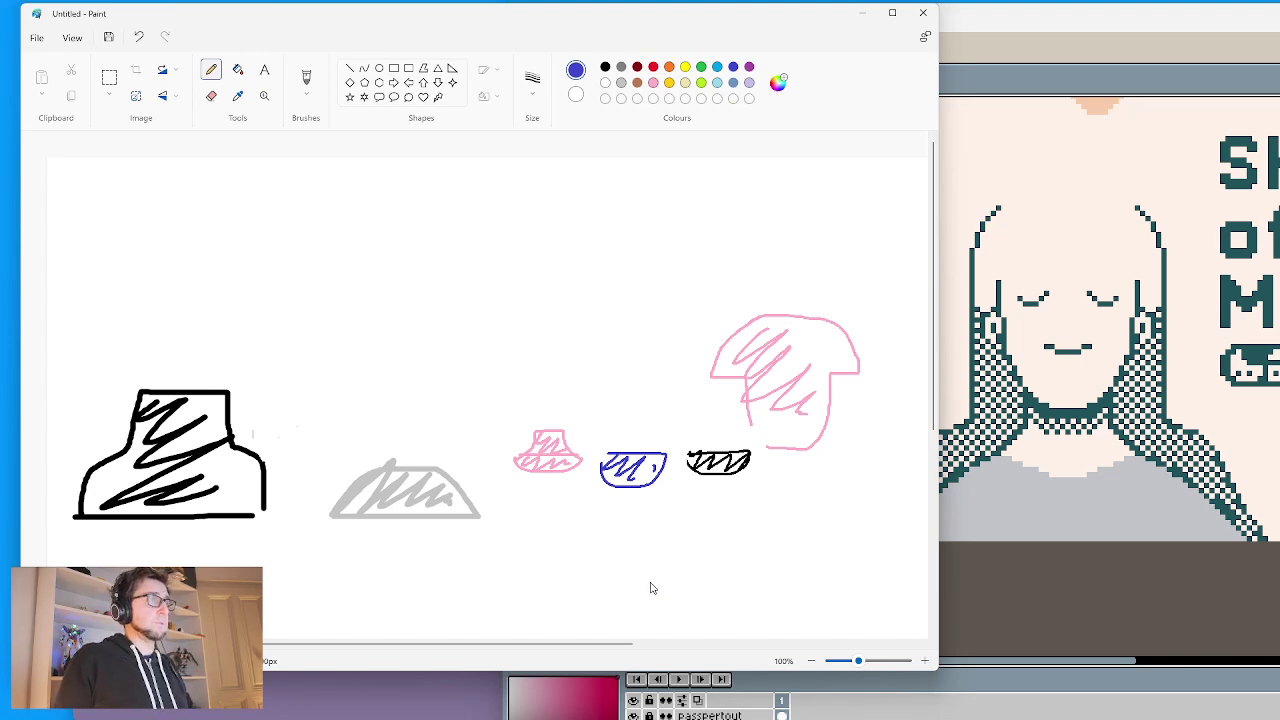
# - Minimise the Paint sketch and the Aseprite mockup to get back to the PICO-8 and Notepad++ windows
pyautogui.hotkey('ctrl', 's')
pyautogui.click(1011, 634)
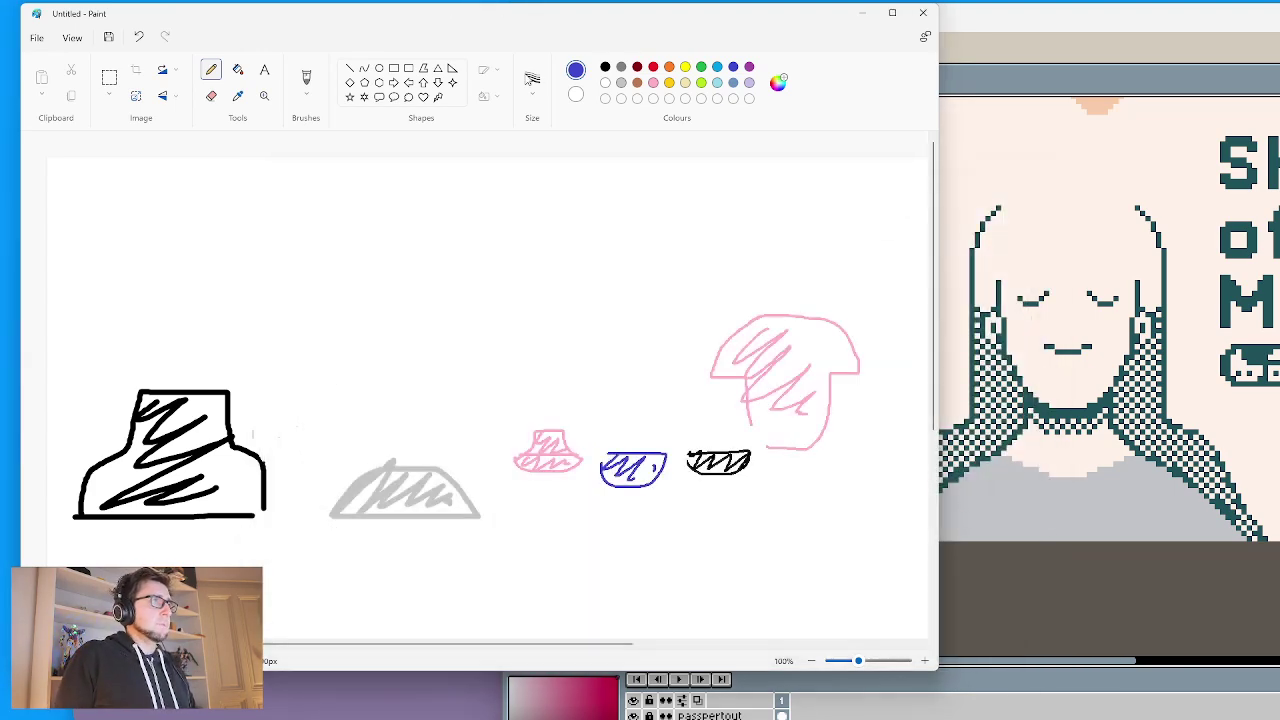
pyautogui.press('super+Down')
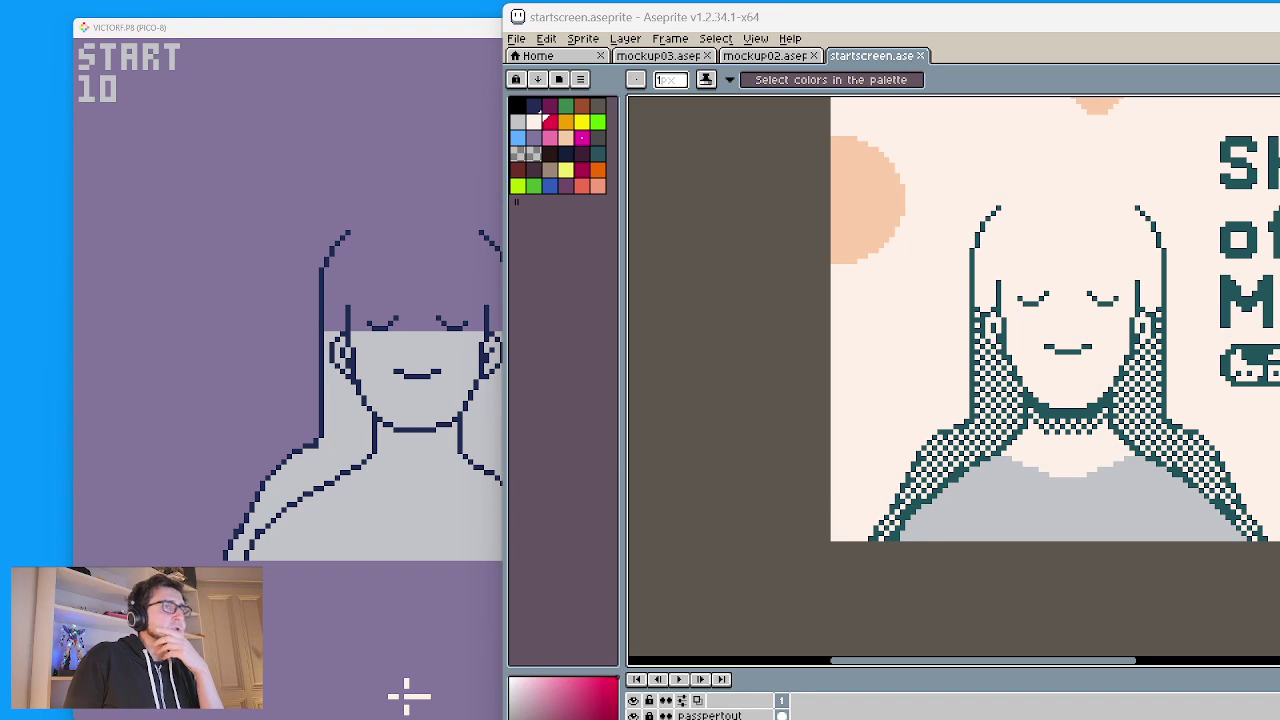
pyautogui.click(874, 22)
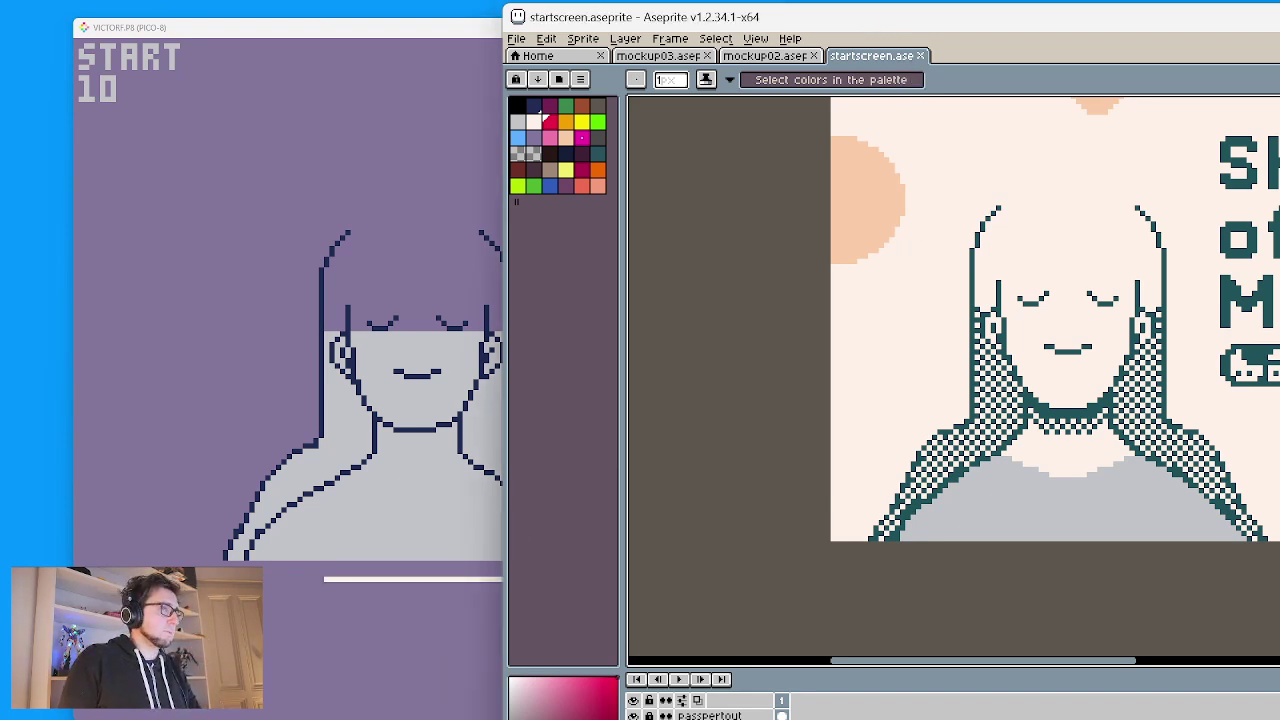
pyautogui.press('super+Down')
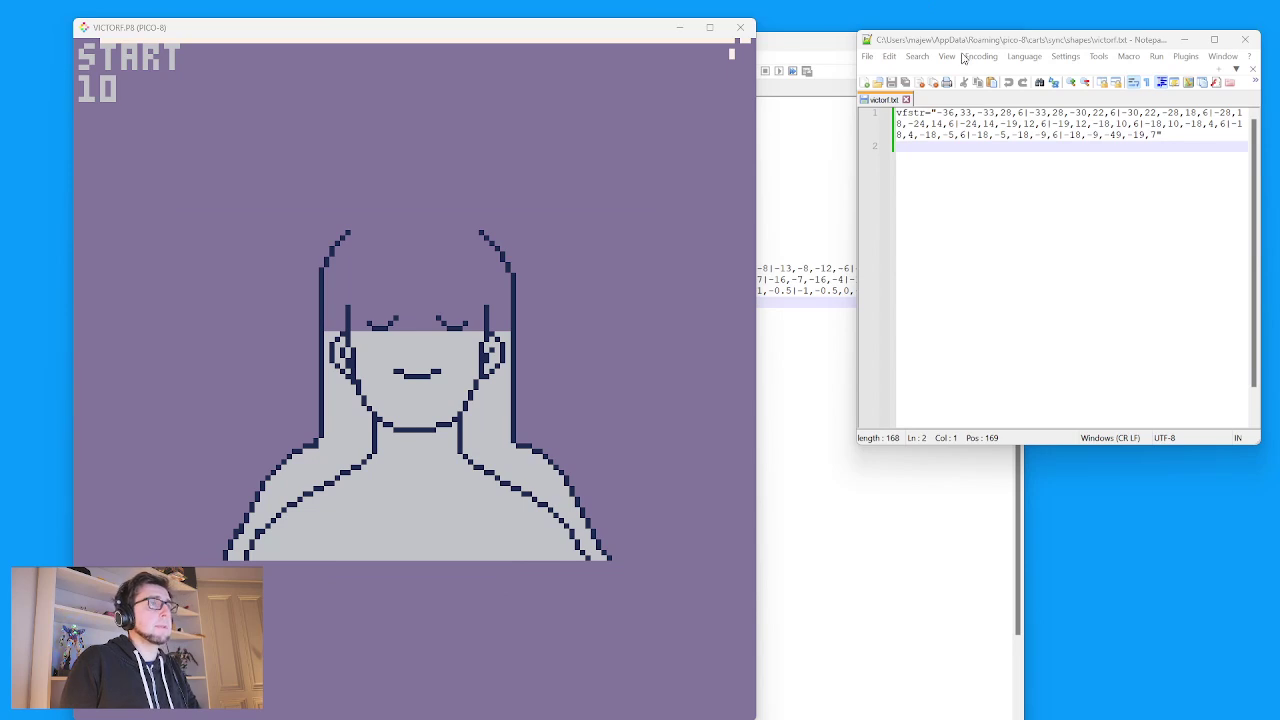
# - Switch to girl_lineart.txt in Notepad++ and move its window clear of part of the PICO-8 figure
pyautogui.moveTo(966, 40); pyautogui.dragTo(963, 41)
pyautogui.click(776, 406)
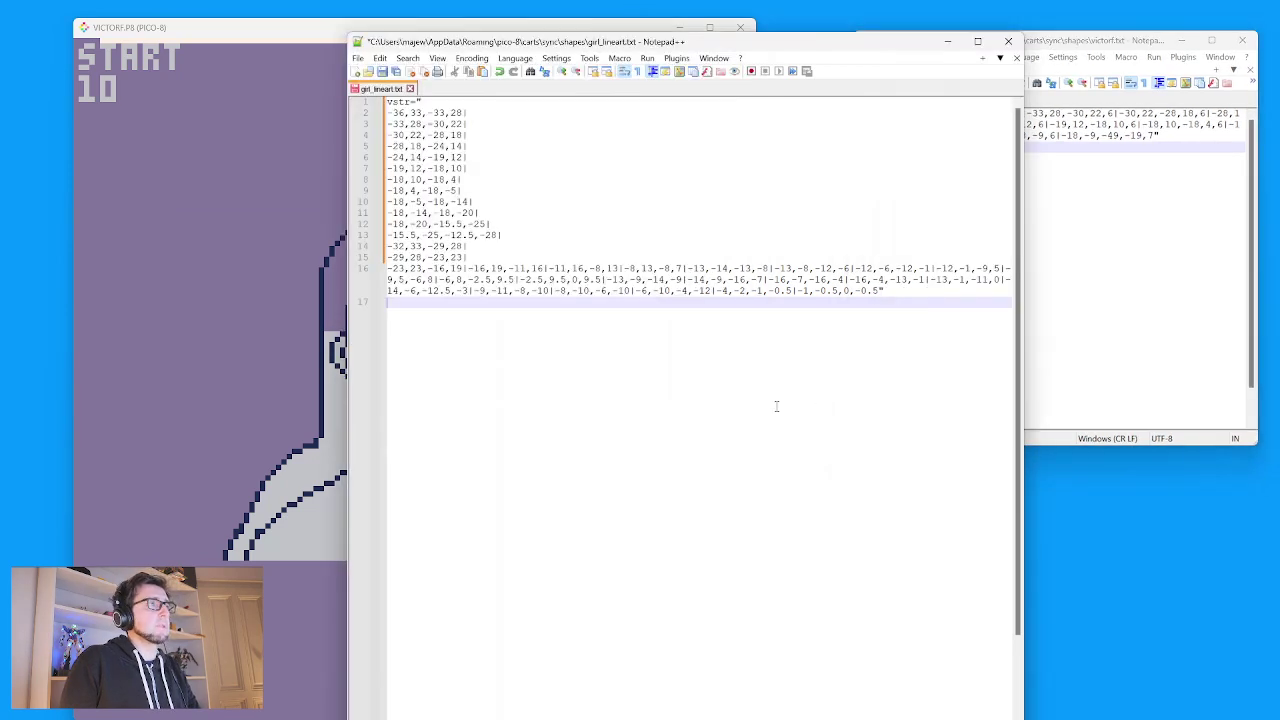
pyautogui.click(480, 247)
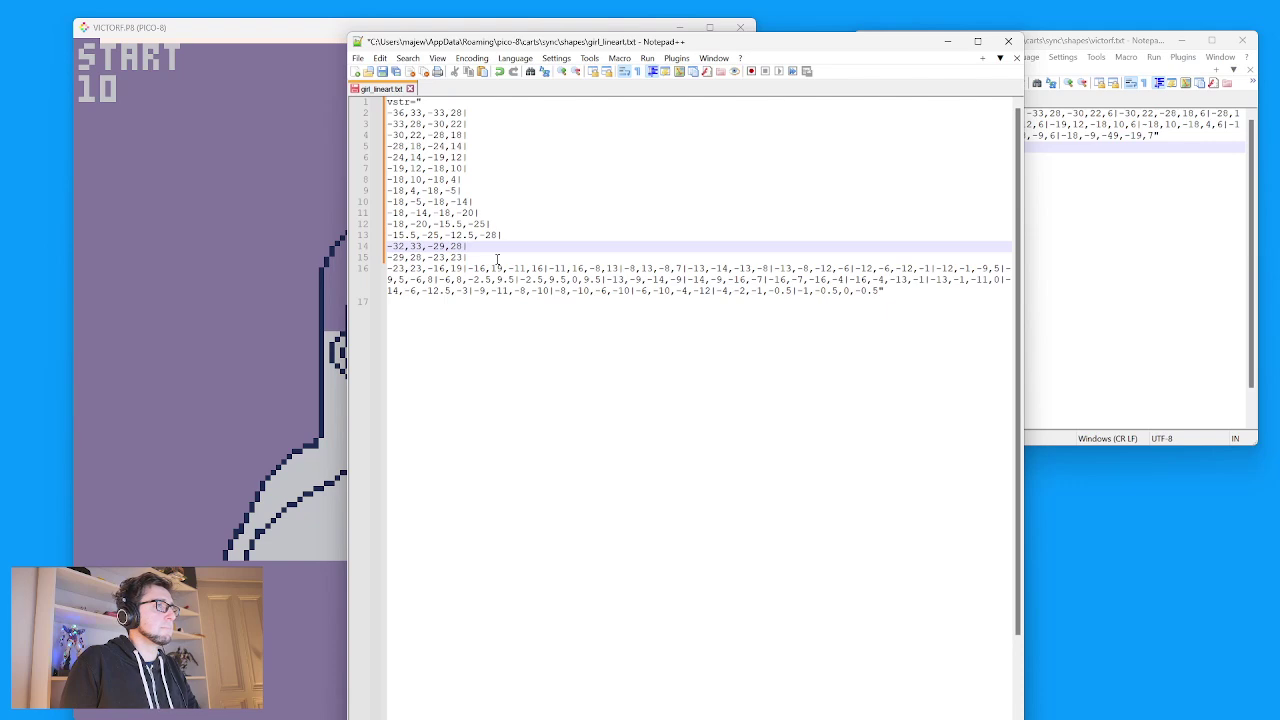
pyautogui.moveTo(449, 47); pyautogui.dragTo(500, 71)
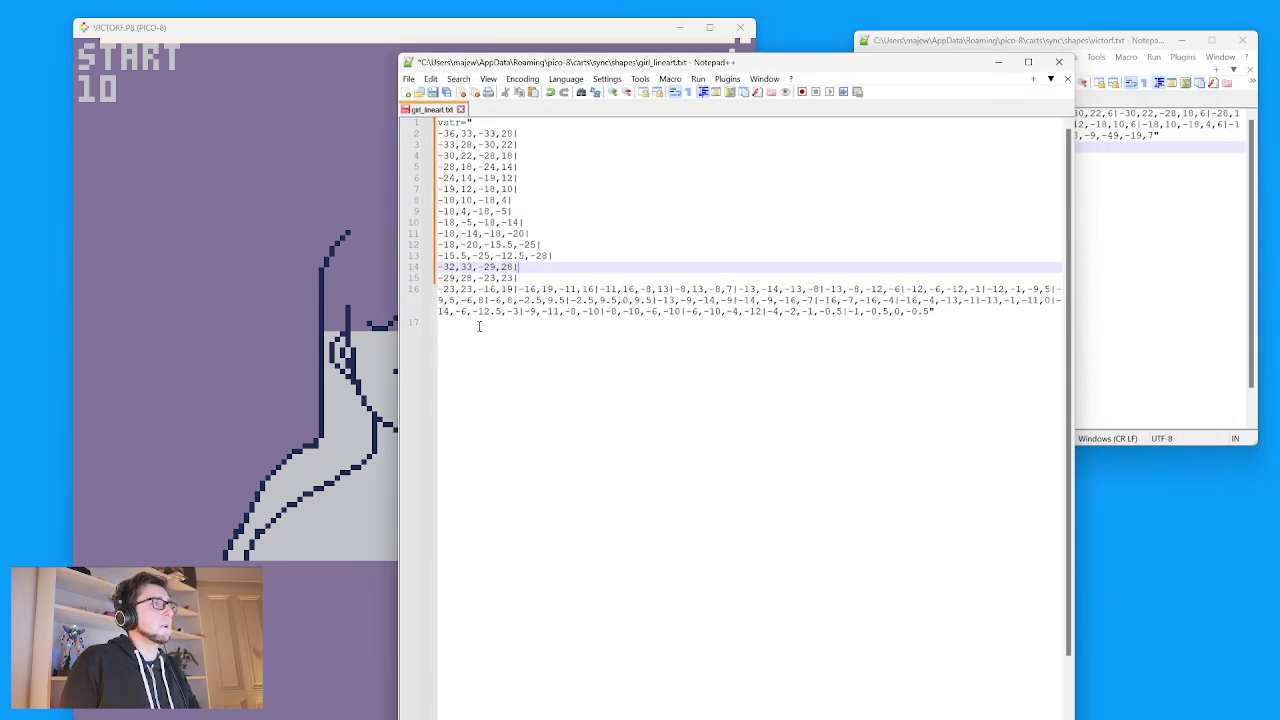
# - Examine the coordinates around lines 13 to 16 of girl_lineart.txt for where one connected outline ends and another begins
pyautogui.doubleClick(466, 292)
pyautogui.click(513, 316)
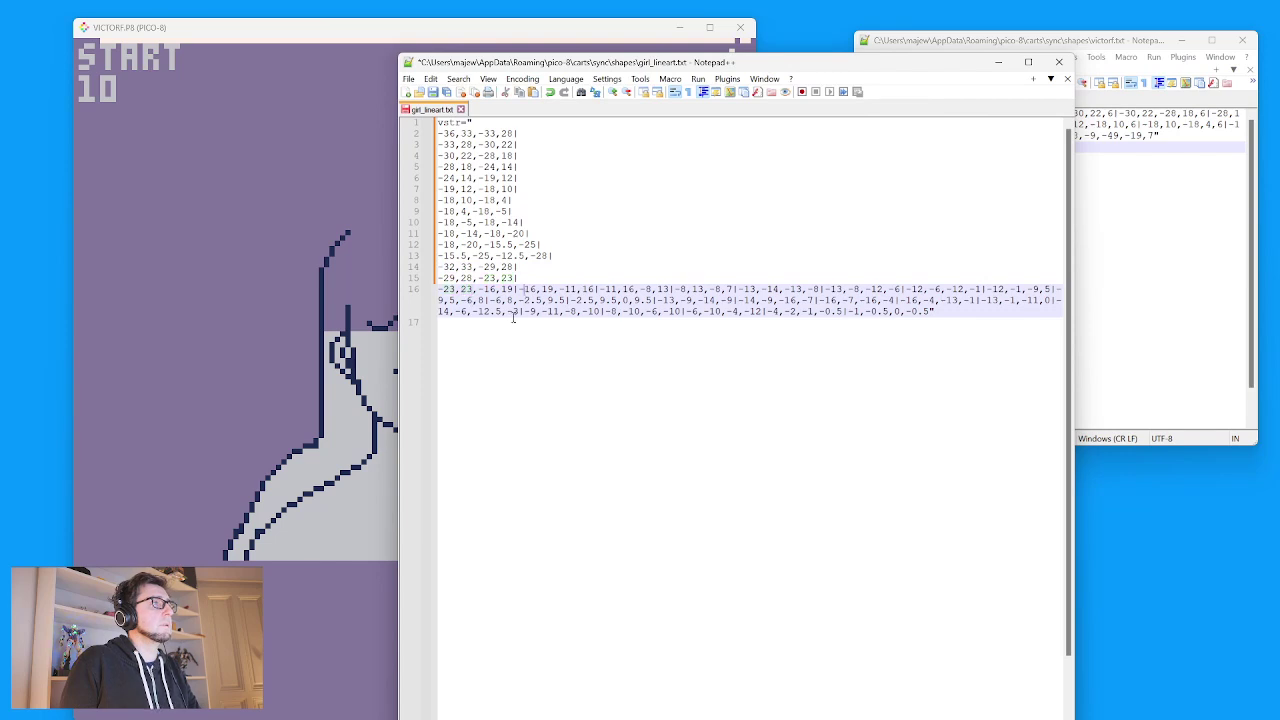
pyautogui.moveTo(536, 256); pyautogui.dragTo(513, 258)
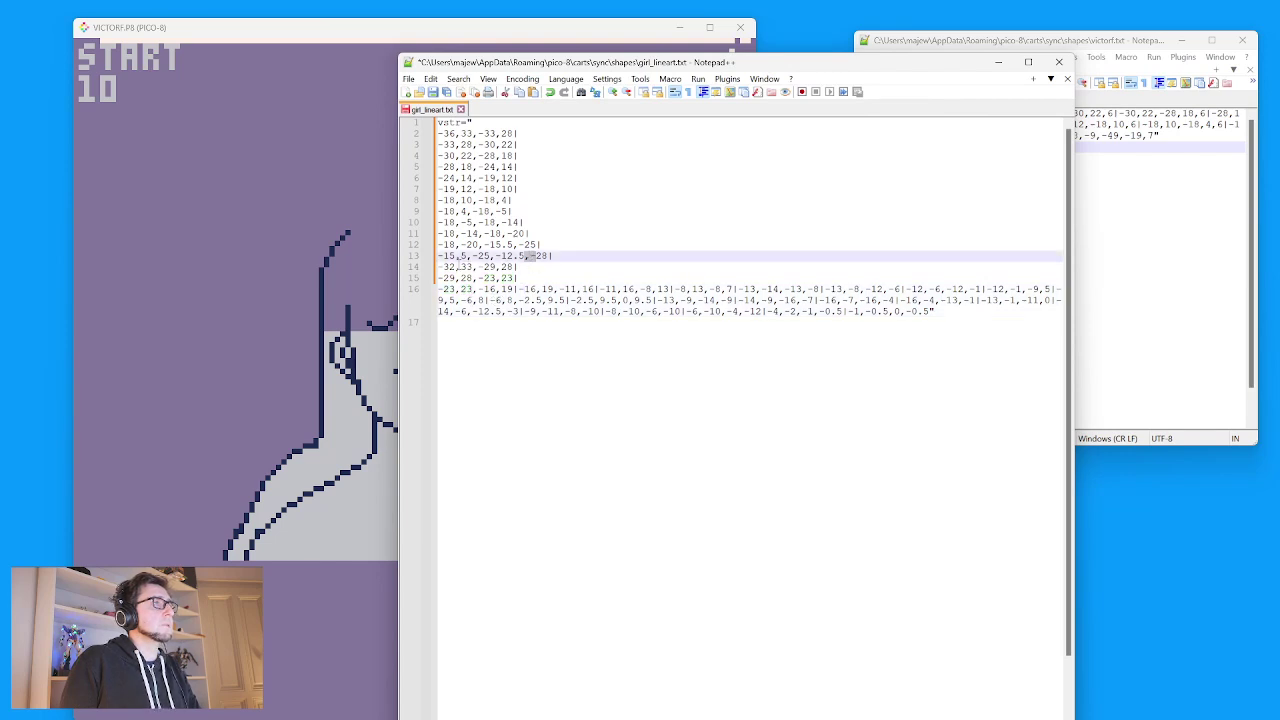
pyautogui.doubleClick(450, 267)
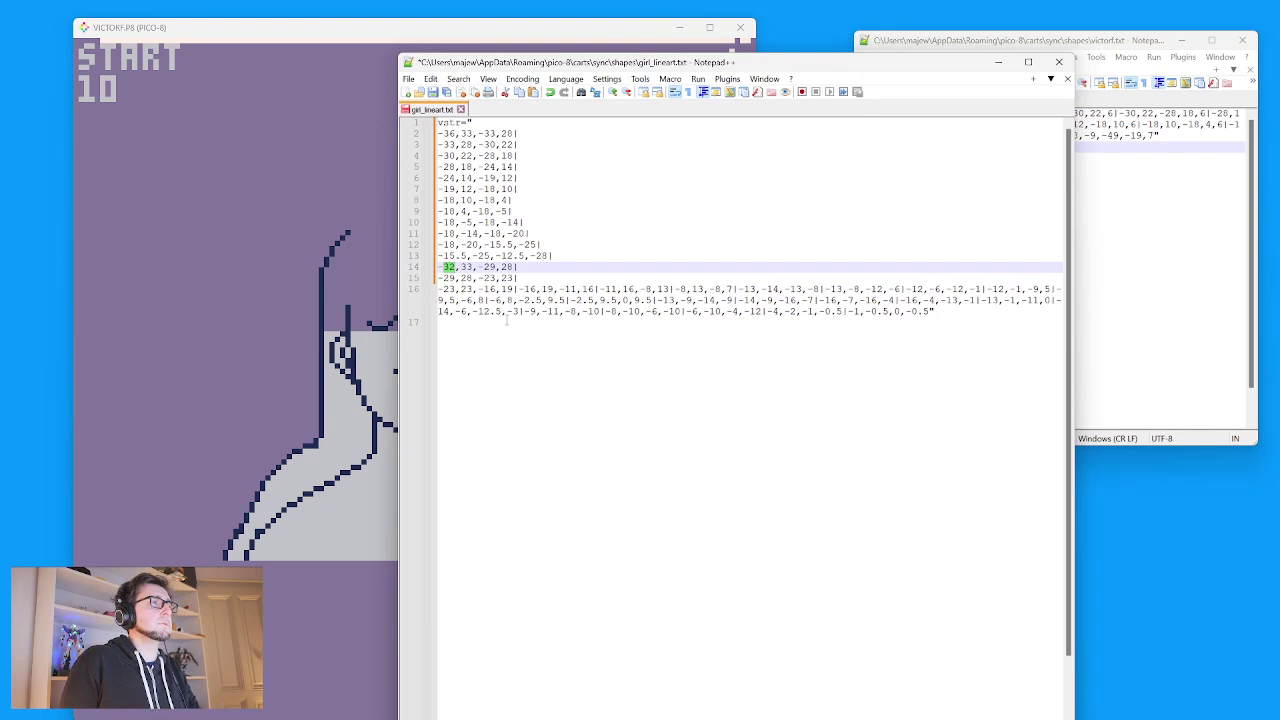
pyautogui.click(490, 268)
pyautogui.click(530, 281)
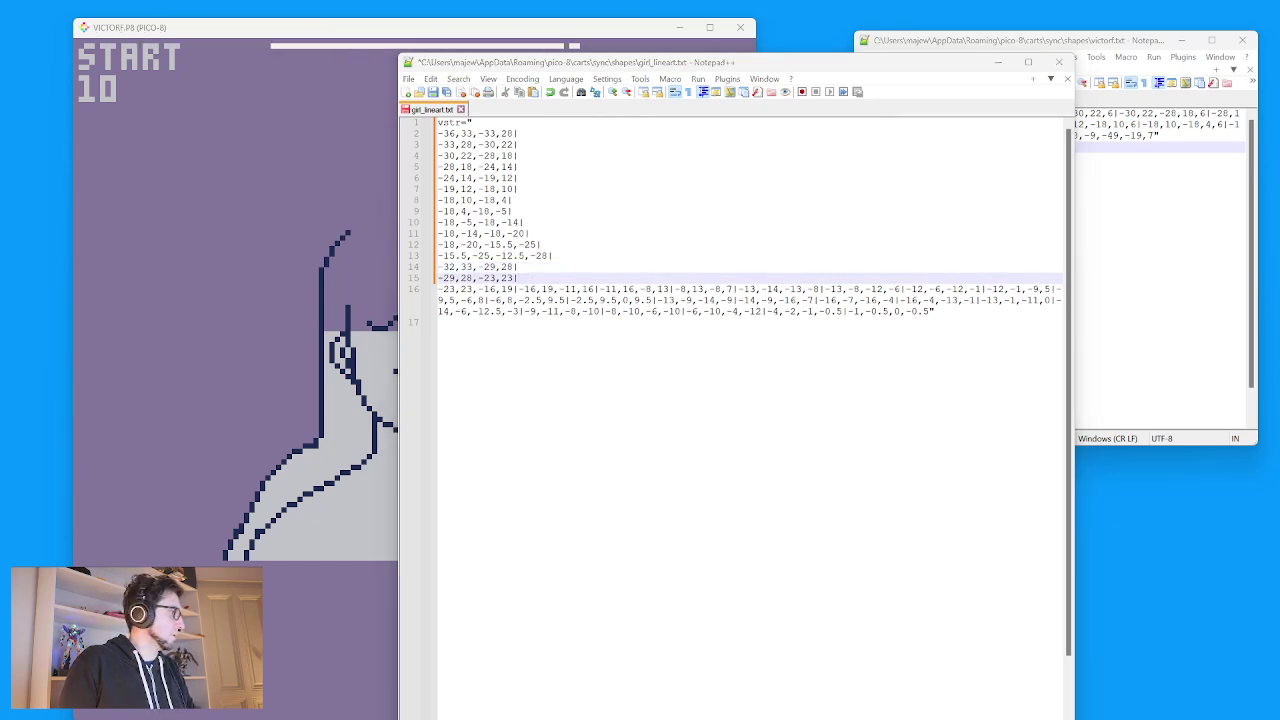
pyautogui.doubleClick(465, 267)
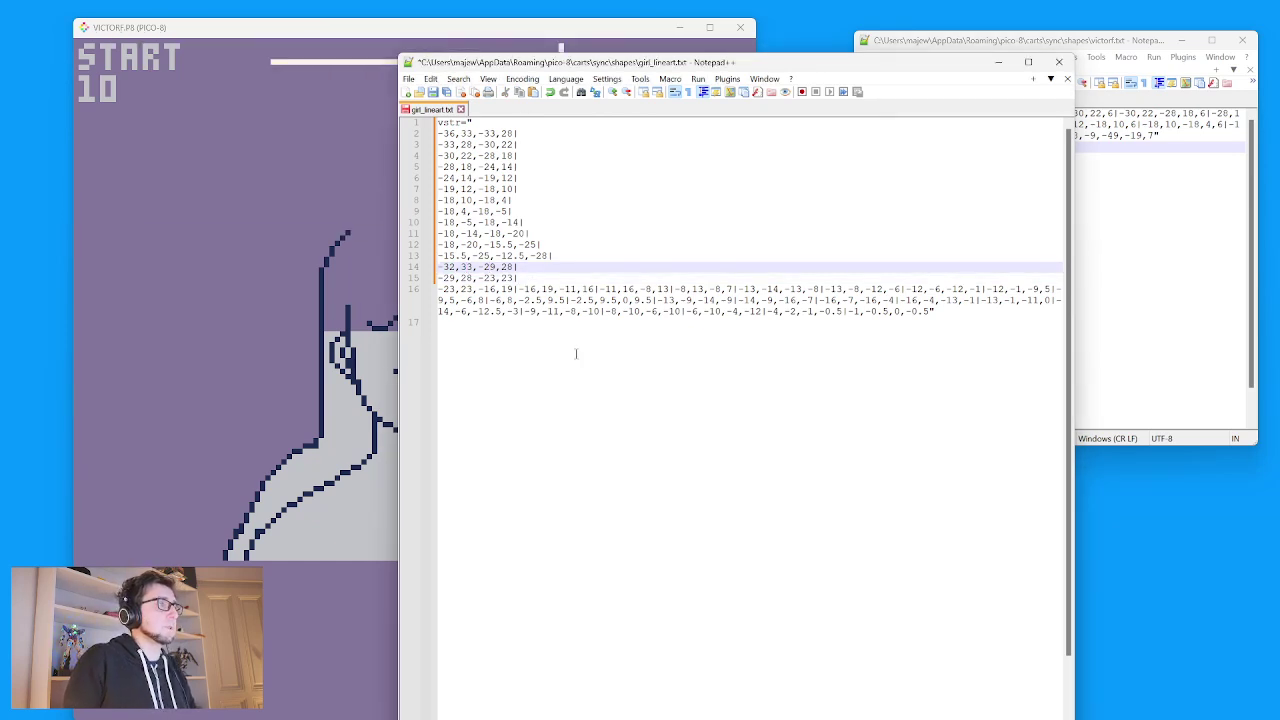
pyautogui.click(530, 279)
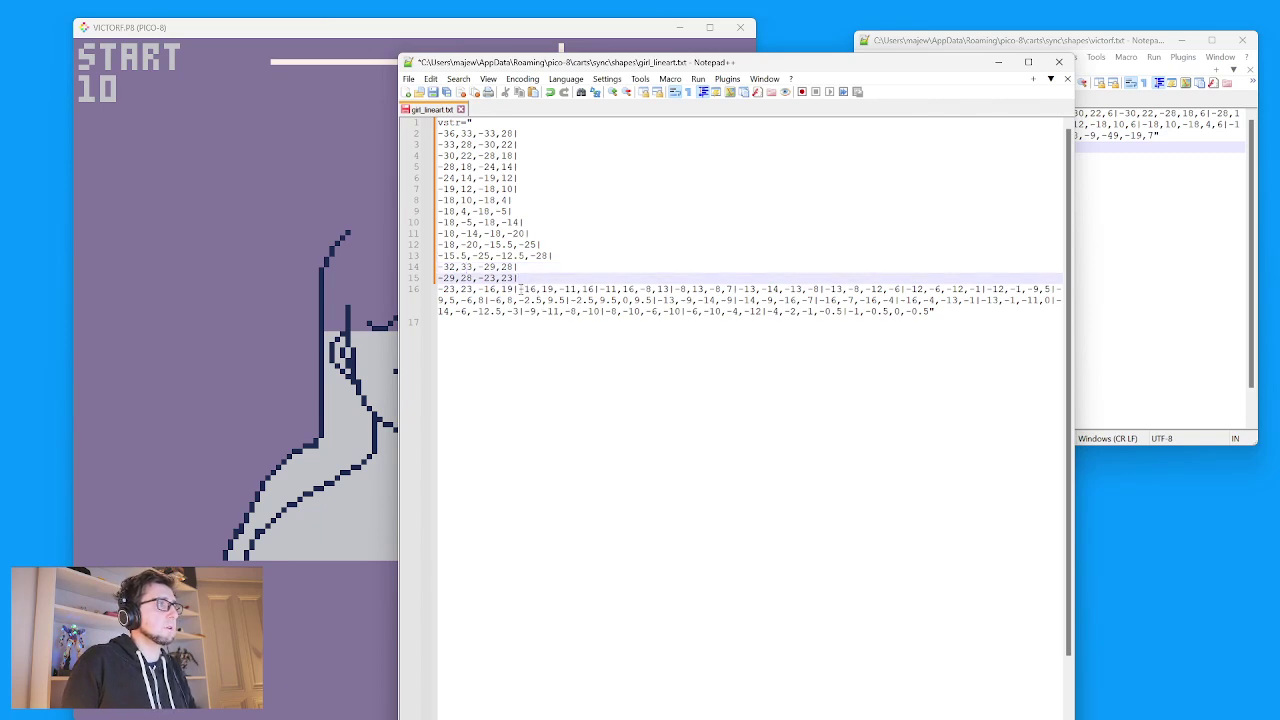
# - Continue splitting the vstr segments onto separate lines from "-23,23,-16,19|", and insert a blank line before "-32,33,-29,28|"
pyautogui.press('Down')
pyautogui.press('Return')
pyautogui.press('Up')
pyautogui.press('Up')
pyautogui.press('Up')
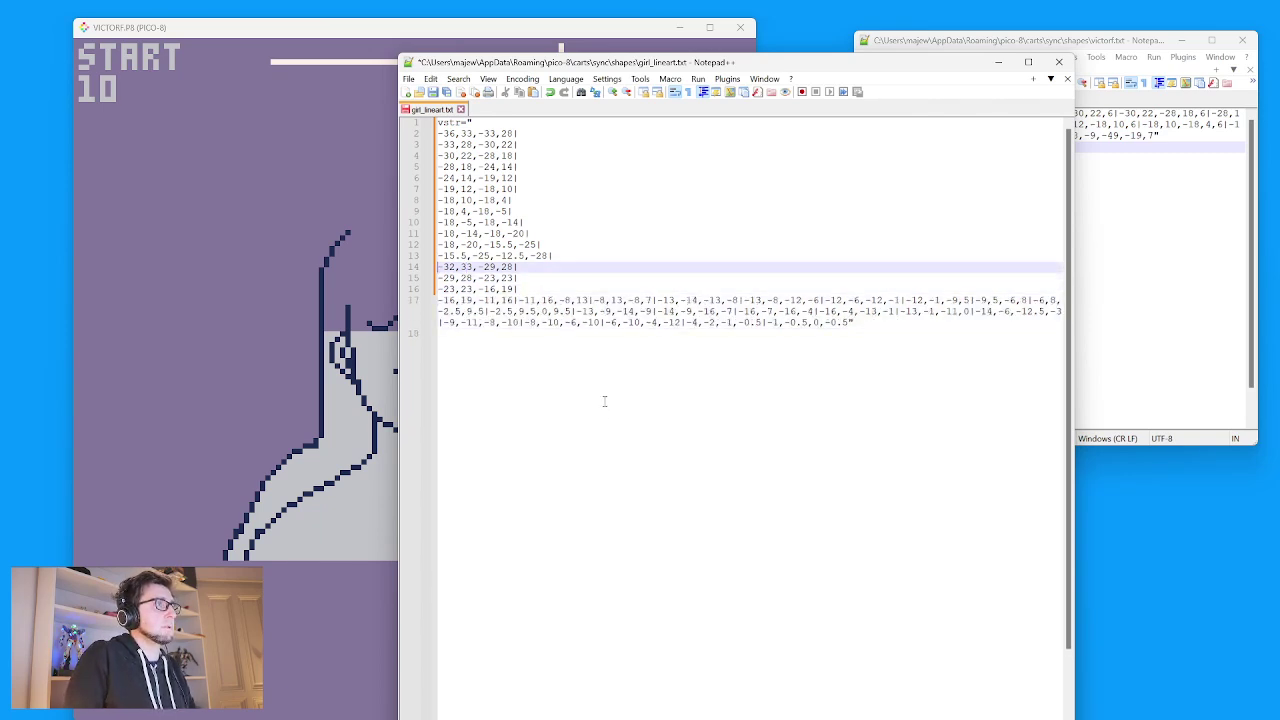
pyautogui.press('Return')
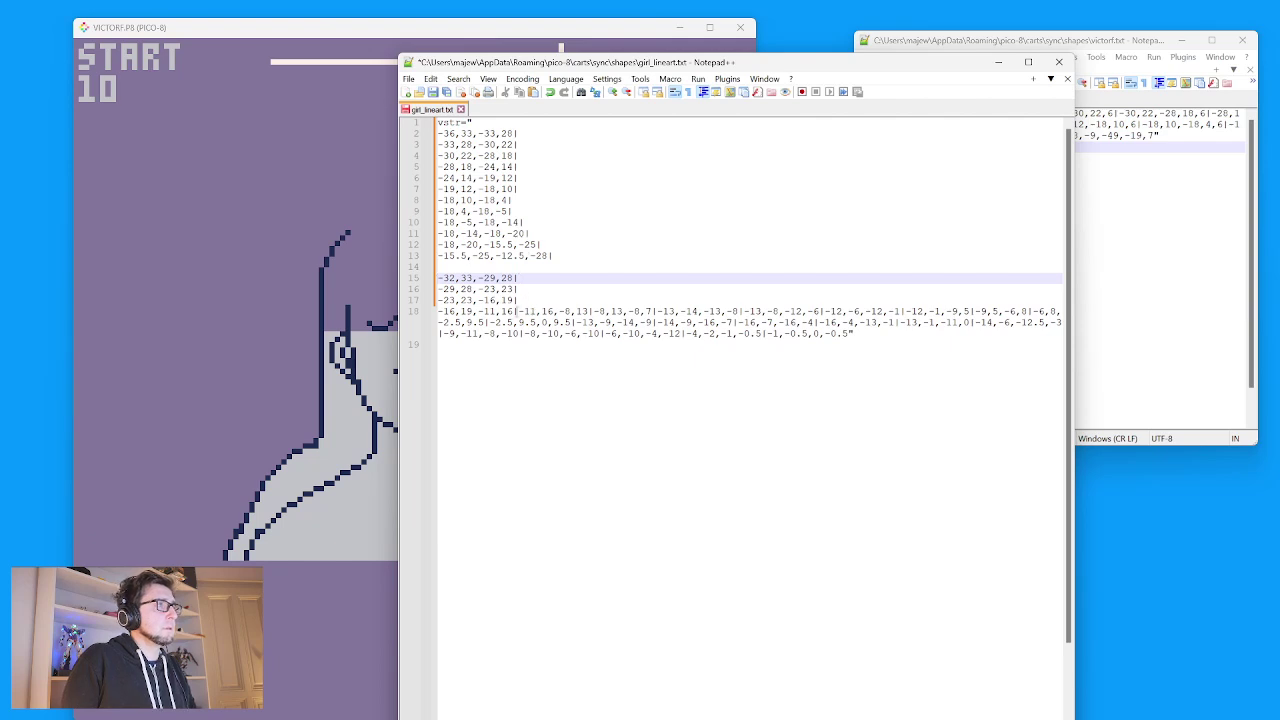
pyautogui.moveTo(438, 311); pyautogui.dragTo(556, 408)
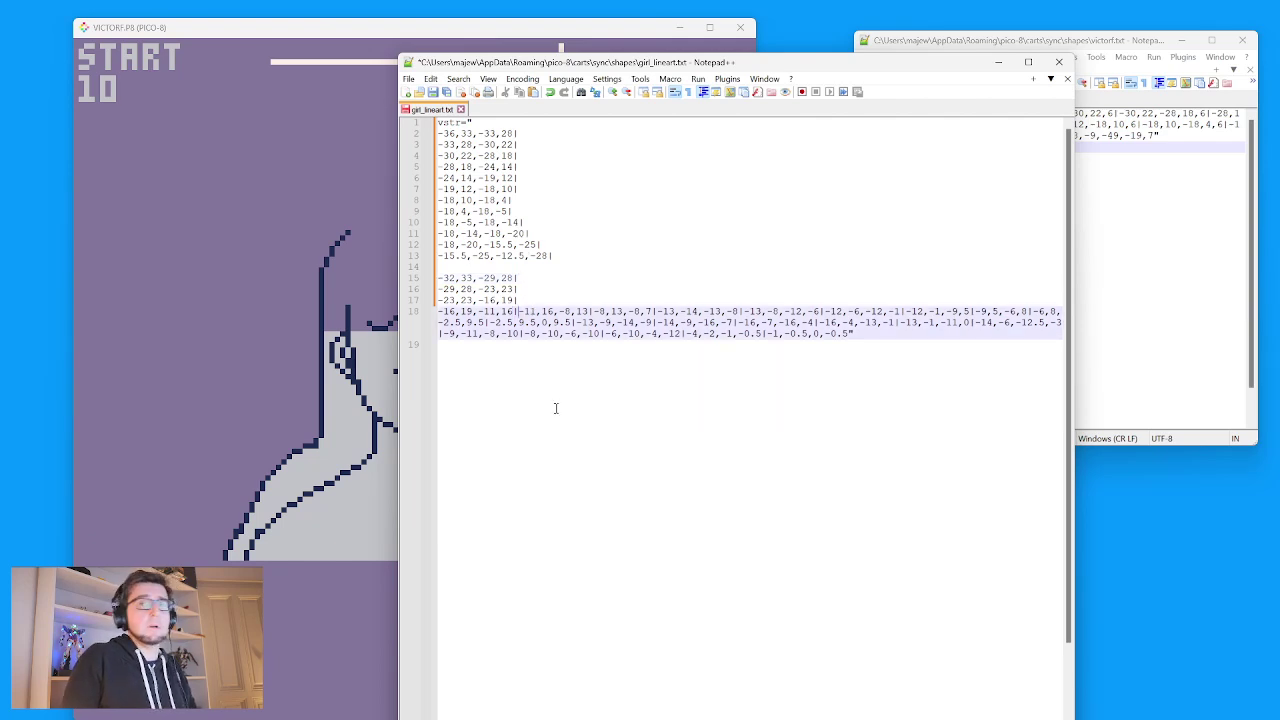